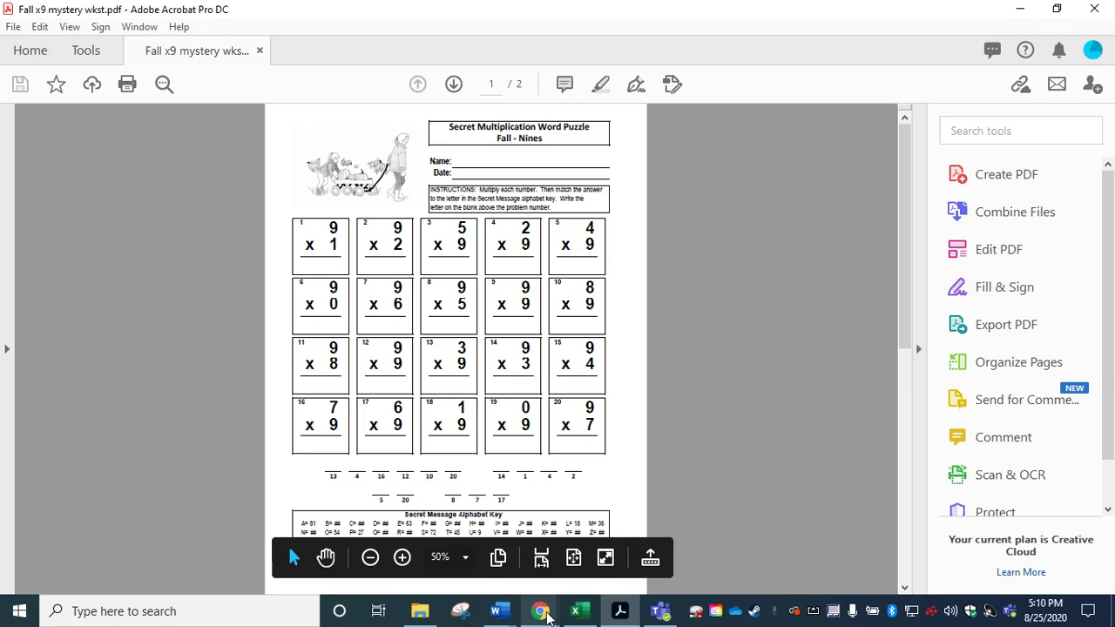
Step: Leave the Fall x9 mystery worksheet PDF in Acrobat and bring up the browser's windows
{"action": "left_click", "coordinate": [541, 612]}
Step: Run Fall x9 mystery wkst.pdf through PDF Candy's PDF to DOCX converter and download the .docx
{"action": "left_click", "coordinate": [500, 558]}
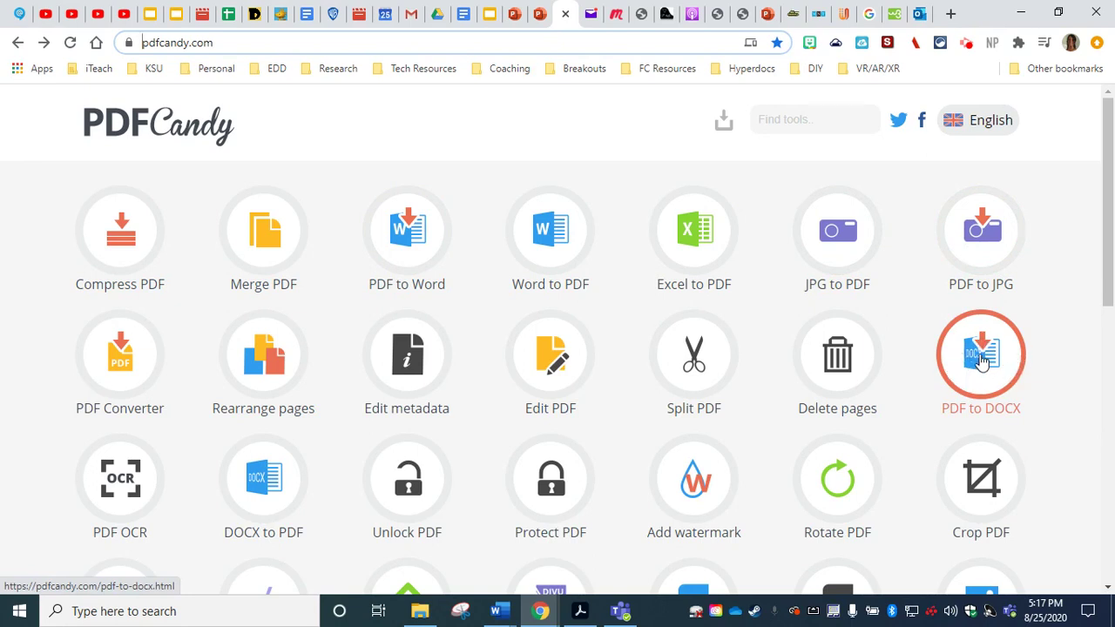
{"action": "left_click", "coordinate": [982, 360]}
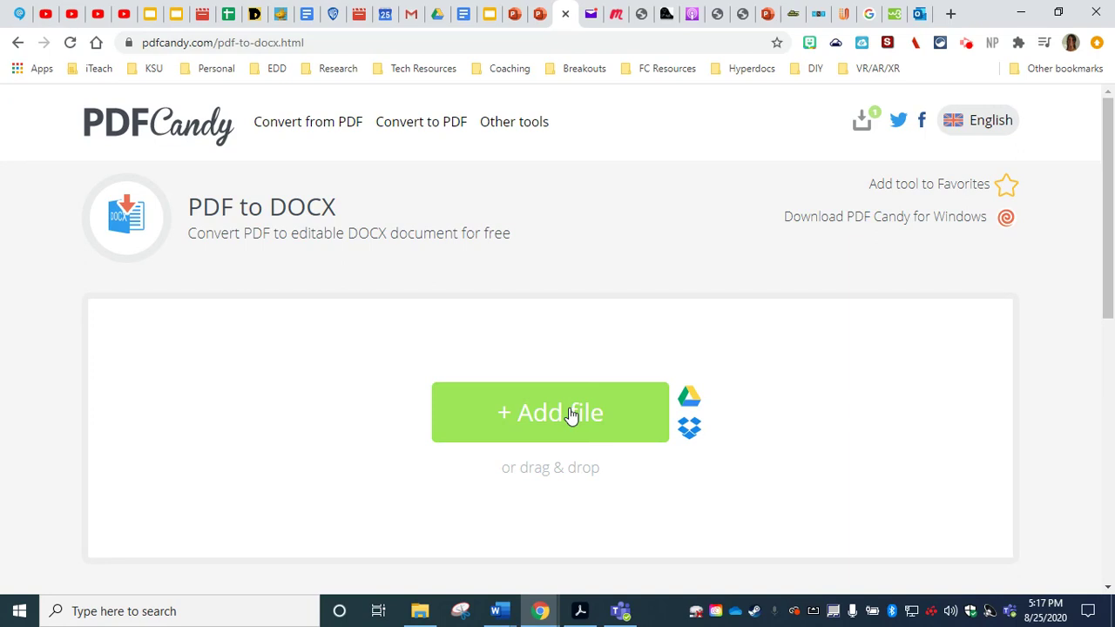
{"action": "left_click", "coordinate": [571, 414]}
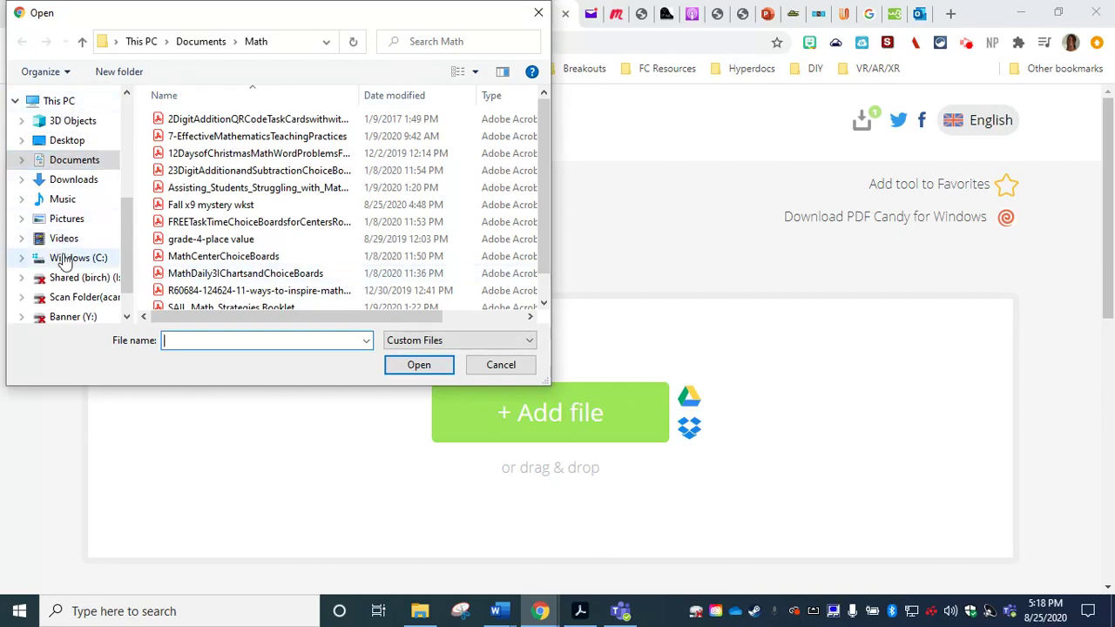
{"action": "double_click", "coordinate": [215, 206]}
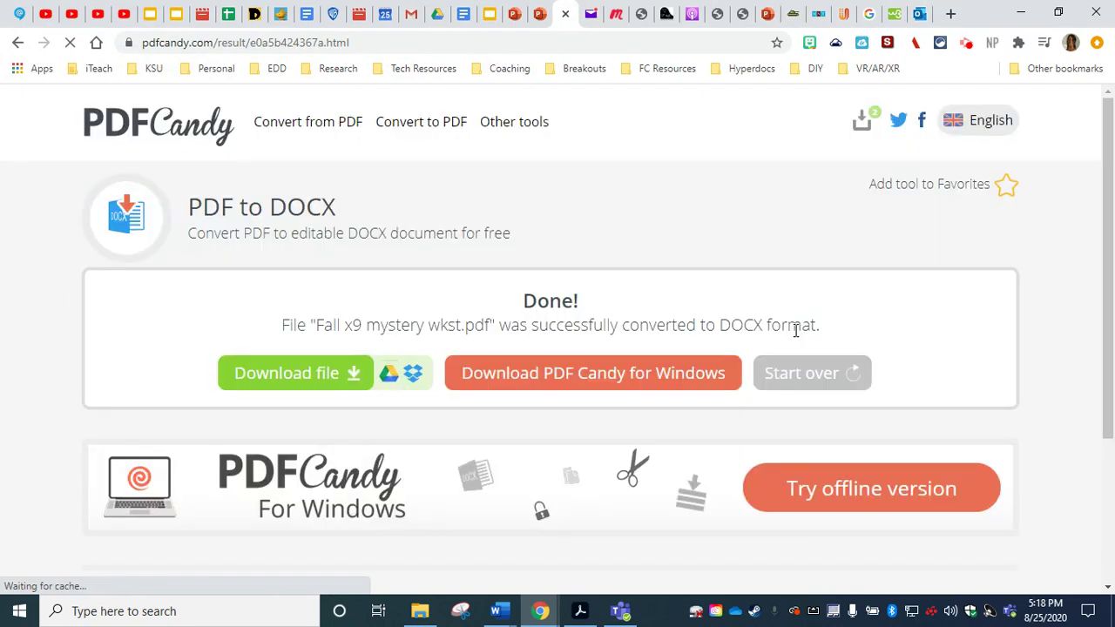
{"action": "left_click", "coordinate": [308, 373]}
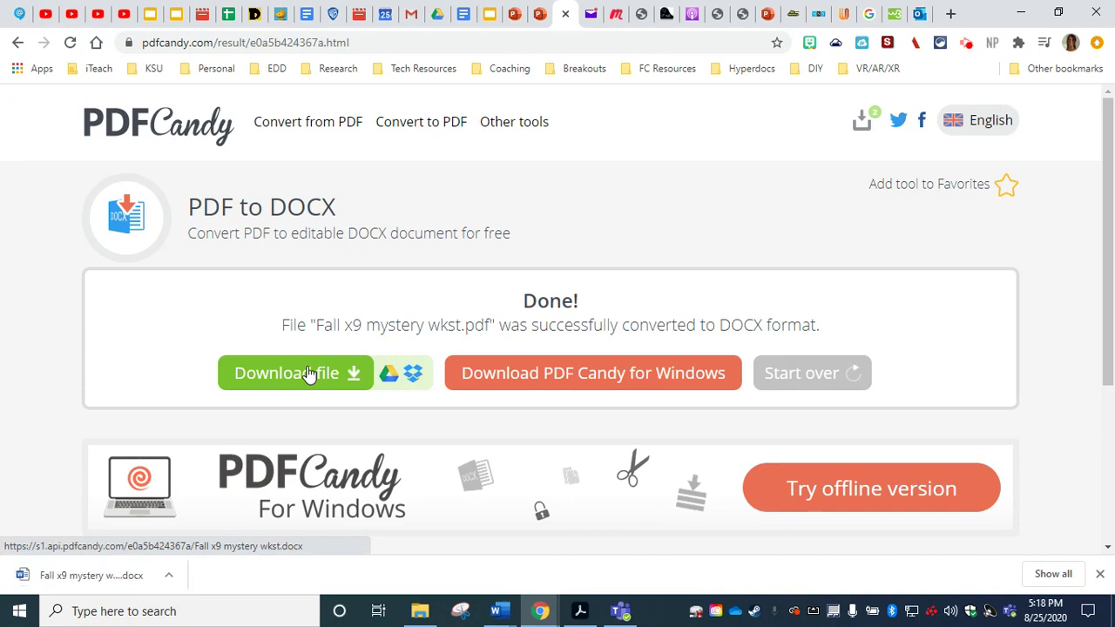
Step: Upload Fall x9 mystery wkst.docx from Downloads as a resource on Math Multiplication Practice
{"action": "left_click", "coordinate": [620, 611]}
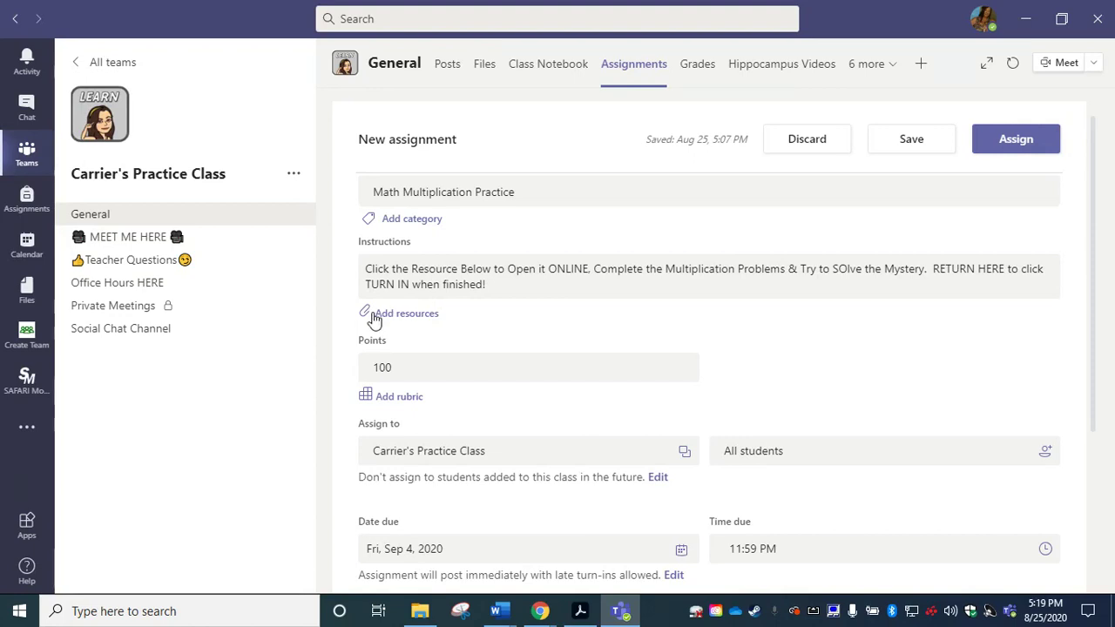
{"action": "left_click", "coordinate": [416, 321]}
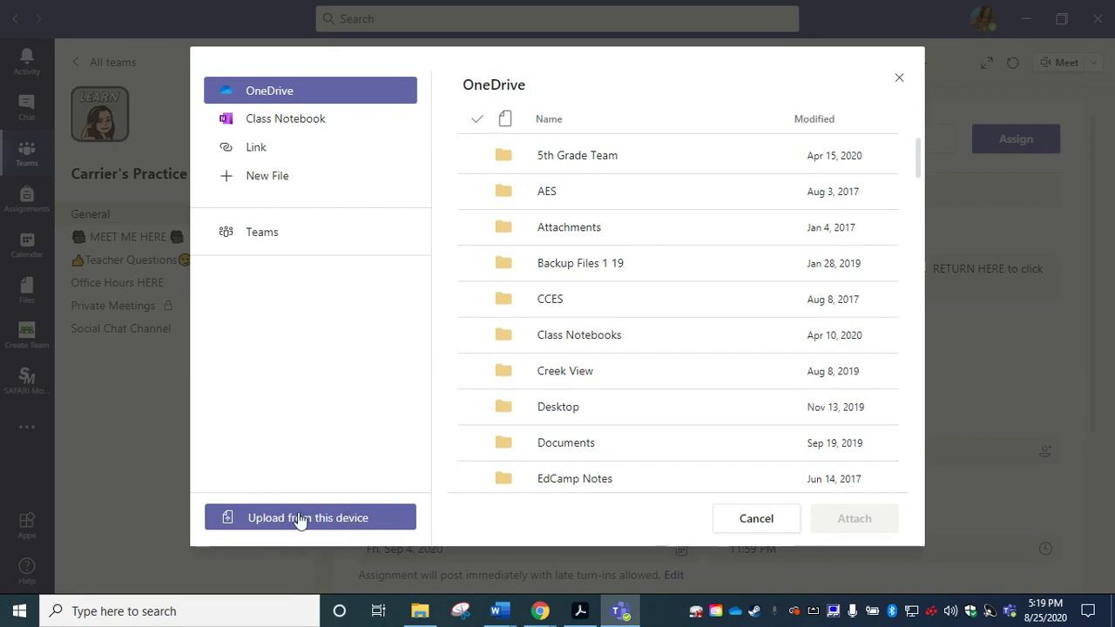
{"action": "left_click", "coordinate": [327, 516]}
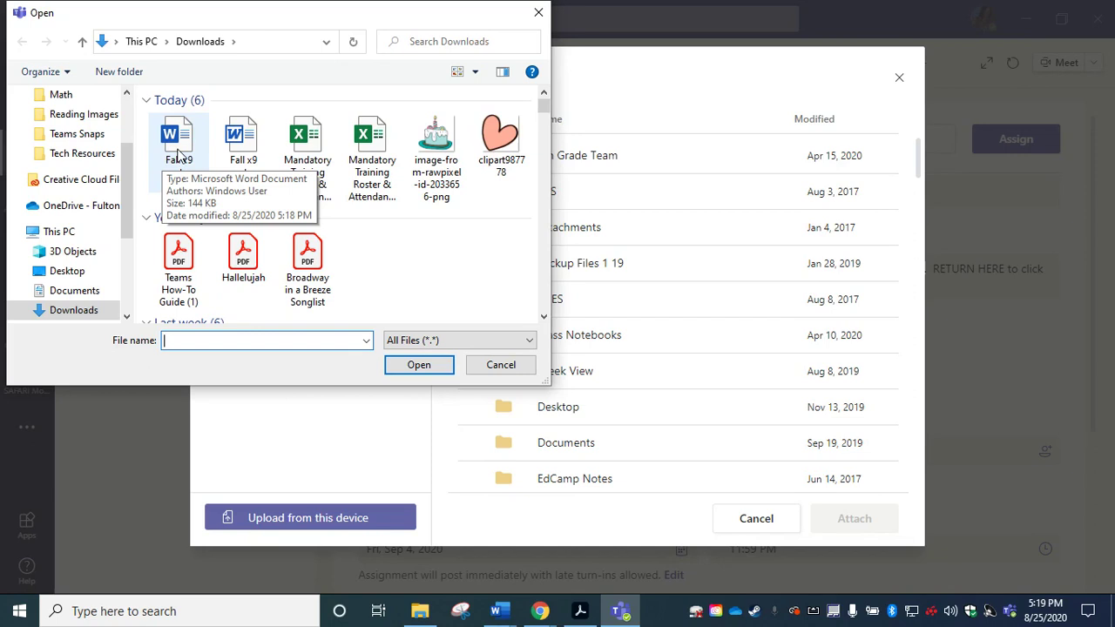
{"action": "double_click", "coordinate": [178, 150]}
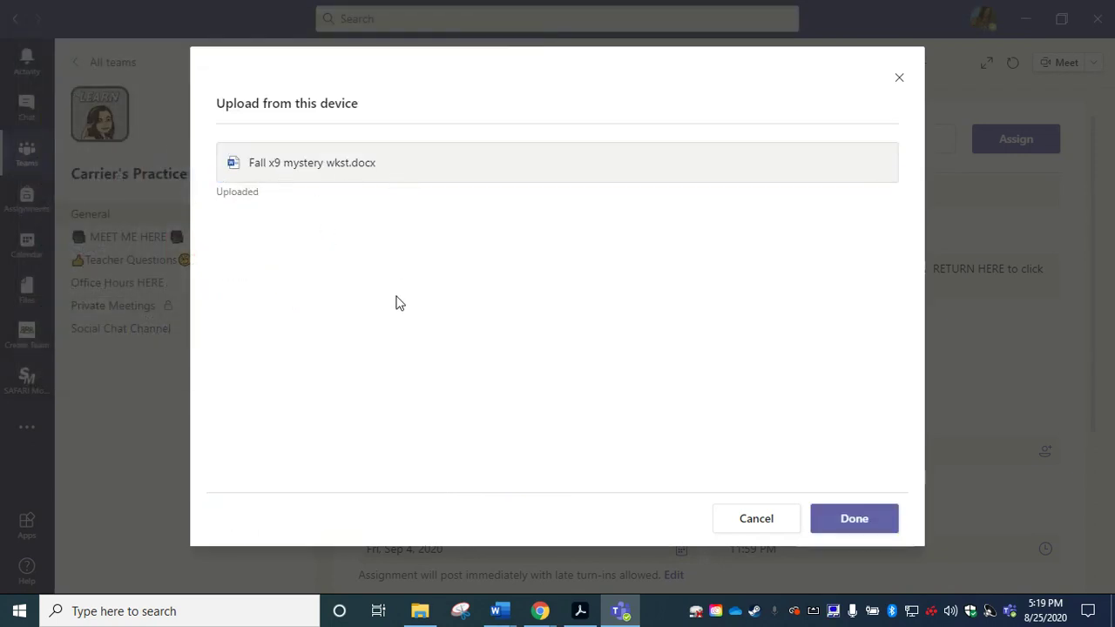
{"action": "left_click", "coordinate": [831, 519]}
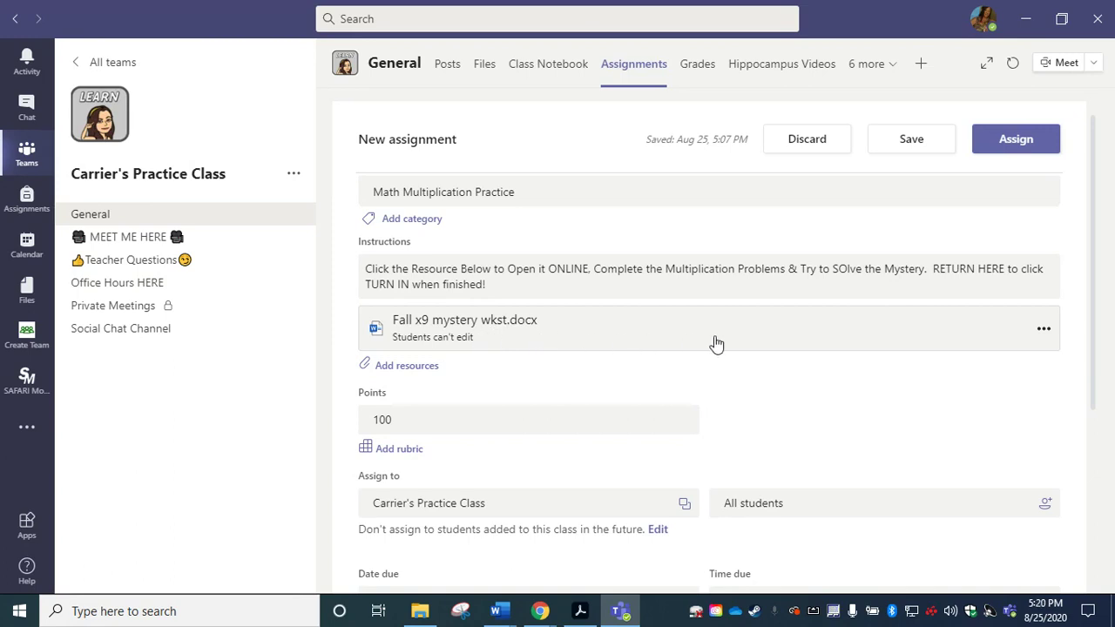
Step: Change the Fall x9 worksheet attachment from Students can't edit to Students edit their own copy
{"action": "left_click", "coordinate": [1043, 333]}
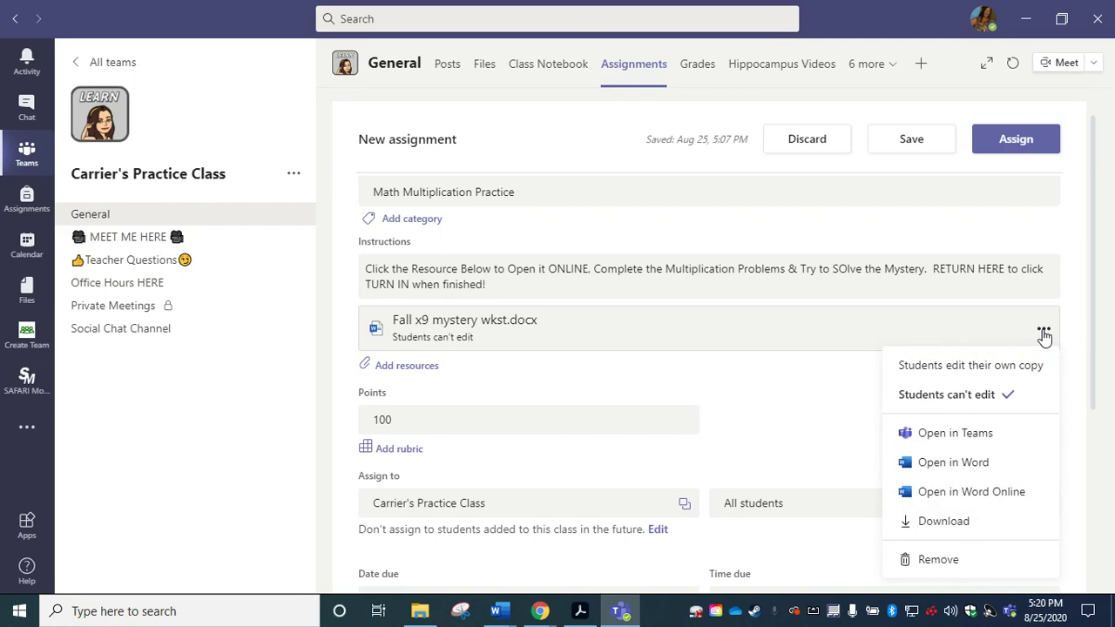
{"action": "left_click", "coordinate": [946, 373]}
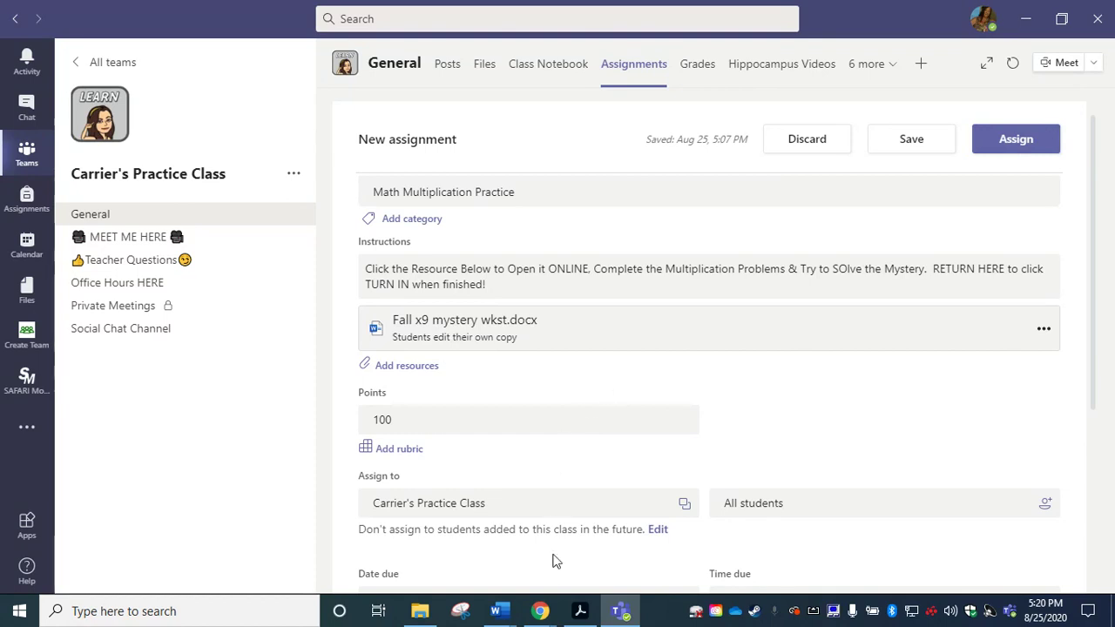
Step: Drag the Fall x9 mystery wkst PDF from Documents > Math into the blank Word document to open it
{"action": "mouse_move", "coordinate": [546, 615]}
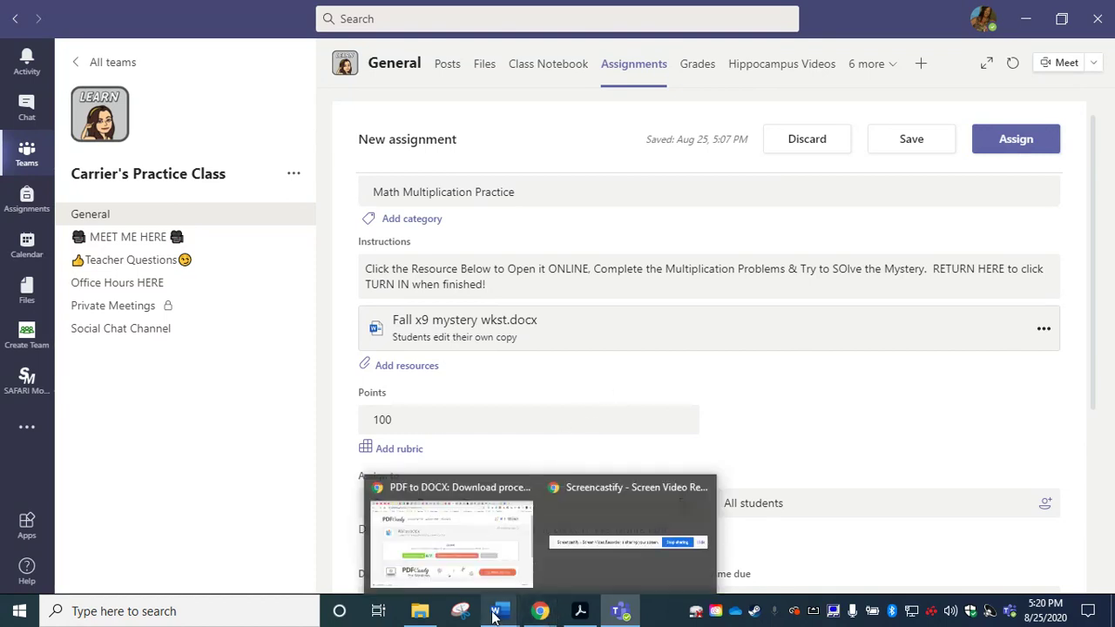
{"action": "mouse_move", "coordinate": [500, 615]}
{"action": "left_click", "coordinate": [561, 540]}
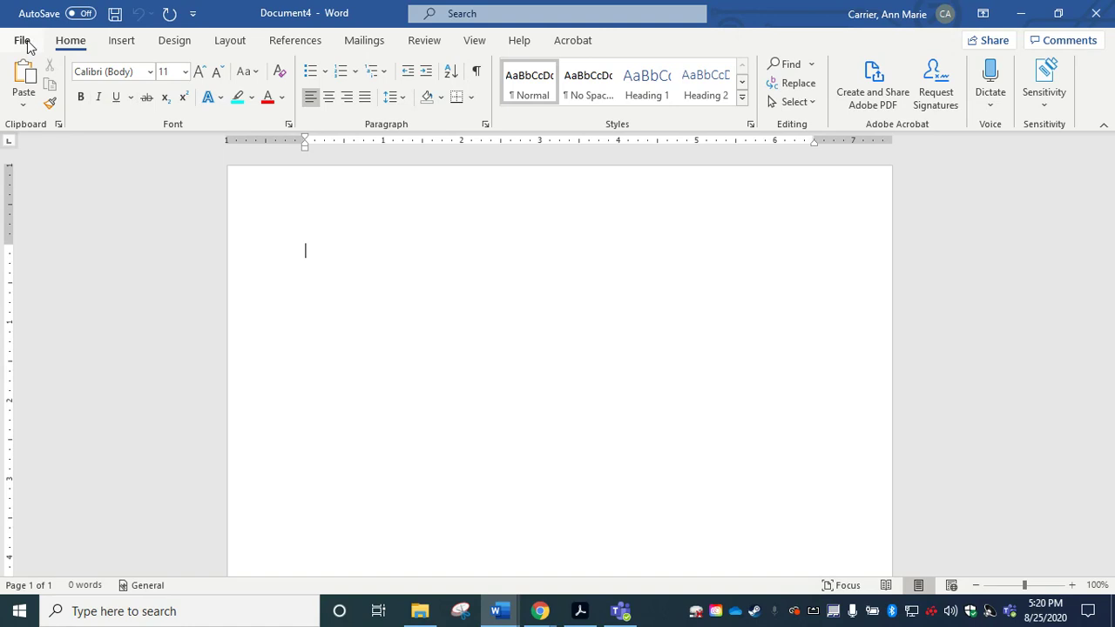
{"action": "left_click", "coordinate": [21, 41]}
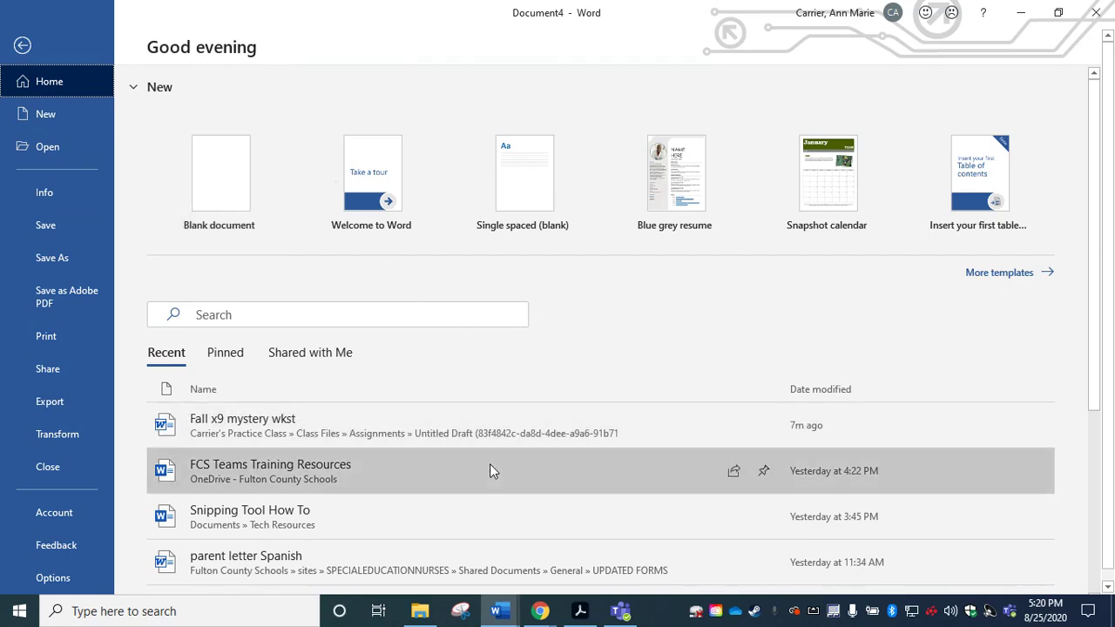
{"action": "left_click", "coordinate": [422, 614]}
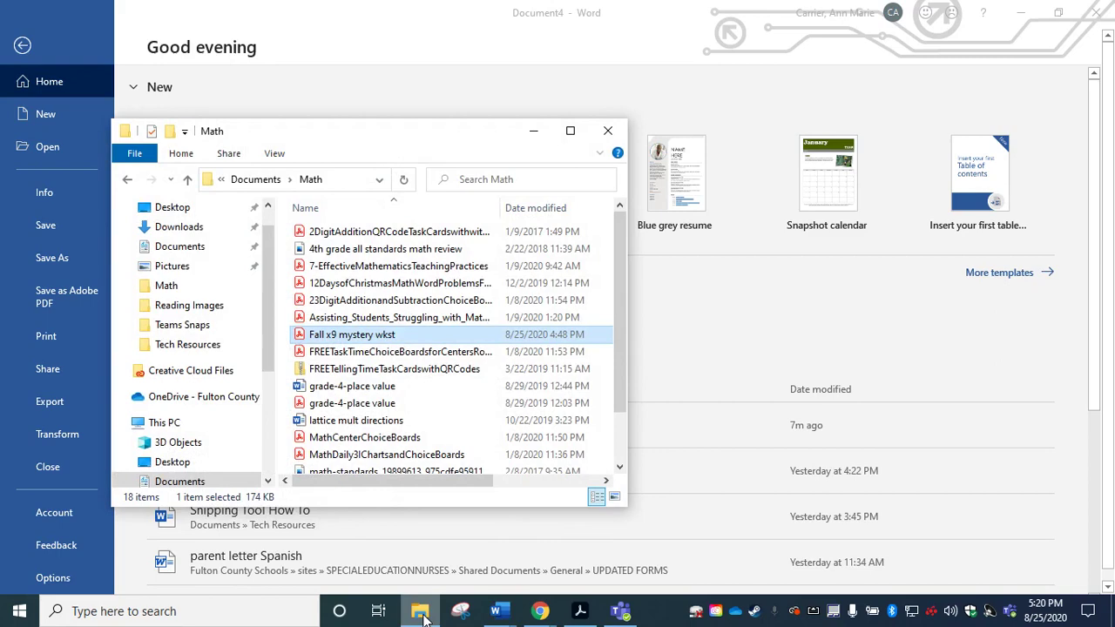
{"action": "left_click_drag", "start_coordinate": [366, 142], "coordinate": [606, 112]}
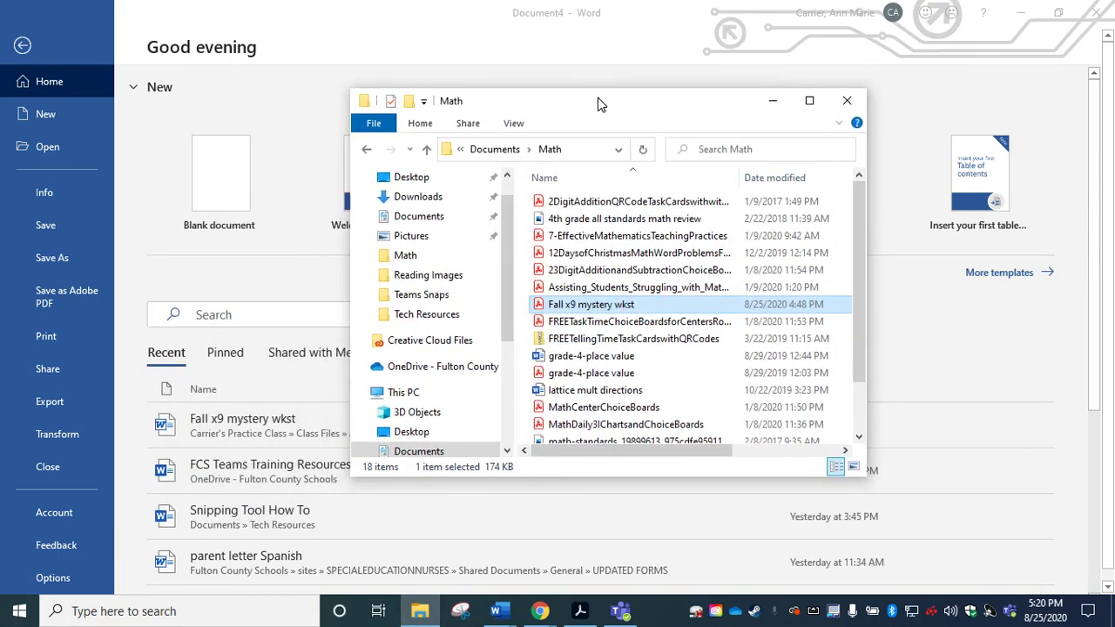
{"action": "left_click_drag", "start_coordinate": [575, 305], "coordinate": [580, 309]}
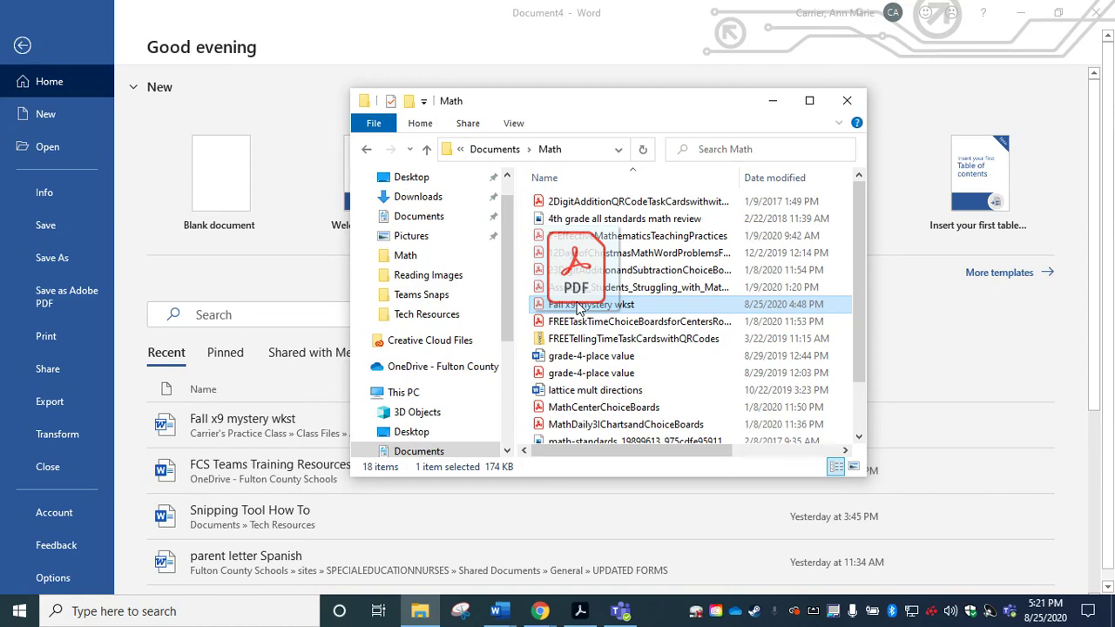
{"action": "left_click_drag", "start_coordinate": [580, 309], "coordinate": [212, 178]}
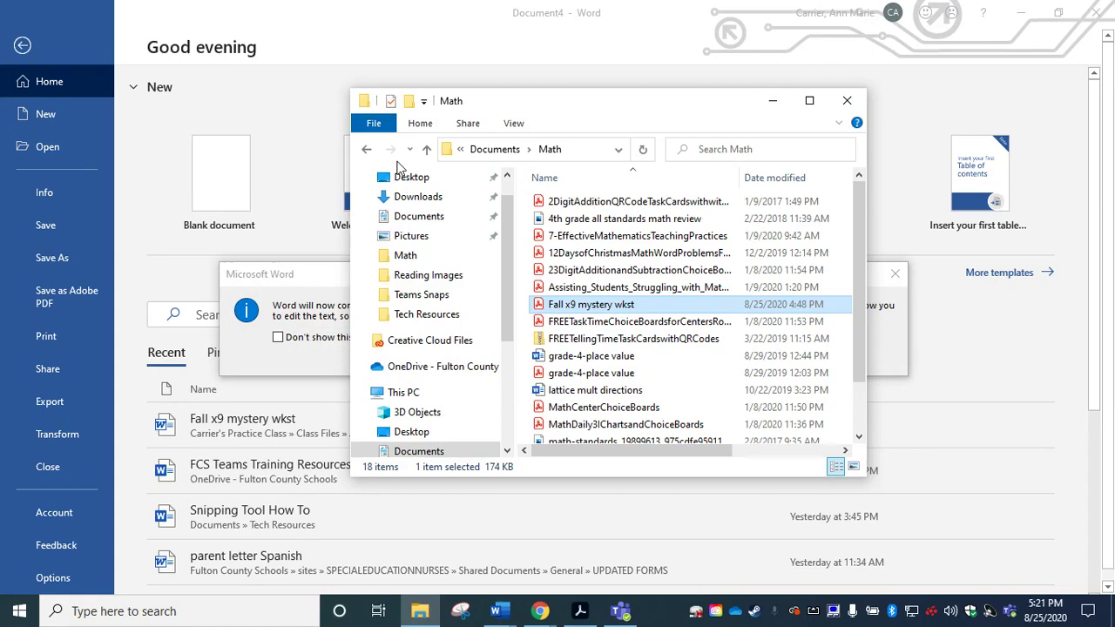
{"action": "left_click", "coordinate": [773, 100]}
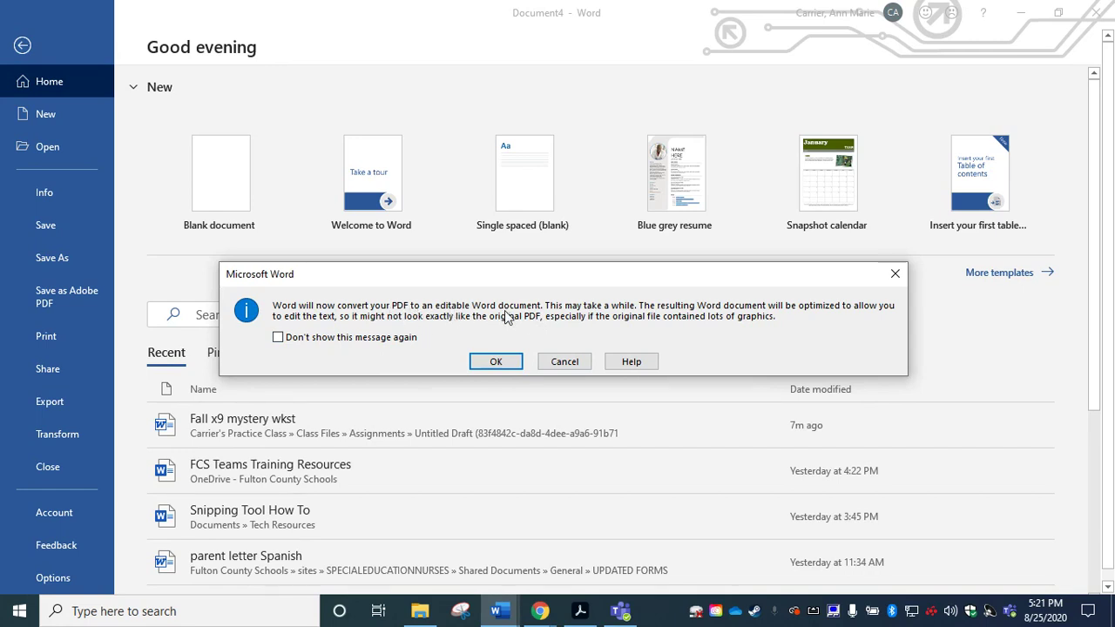
Step: Accept Word's PDF conversion and enable editing of the converted worksheet
{"action": "left_click", "coordinate": [501, 366]}
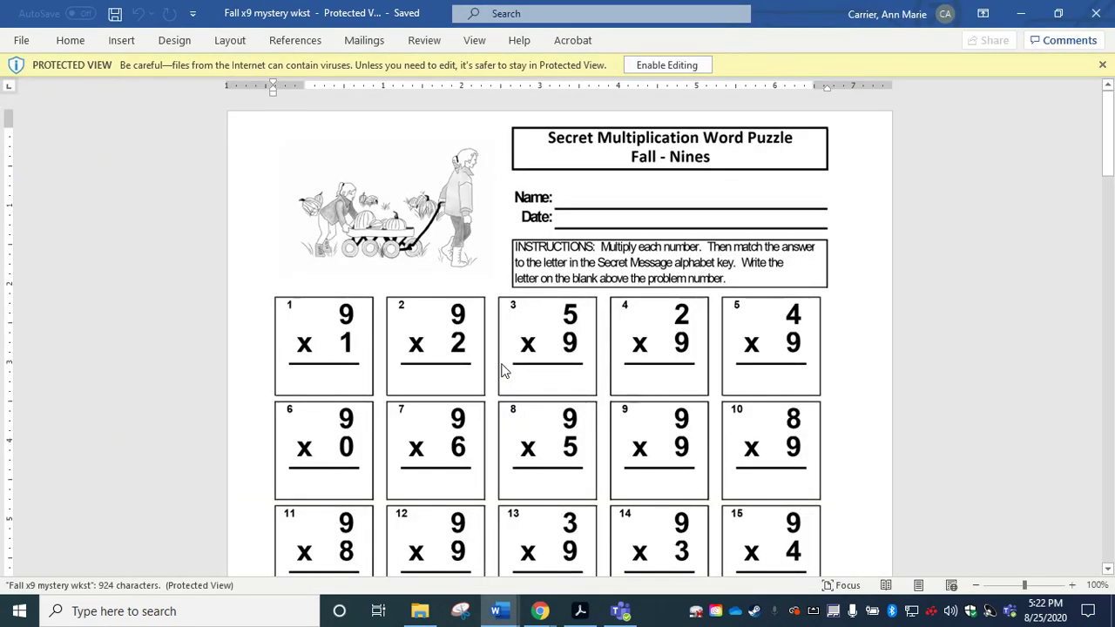
{"action": "left_click", "coordinate": [678, 71]}
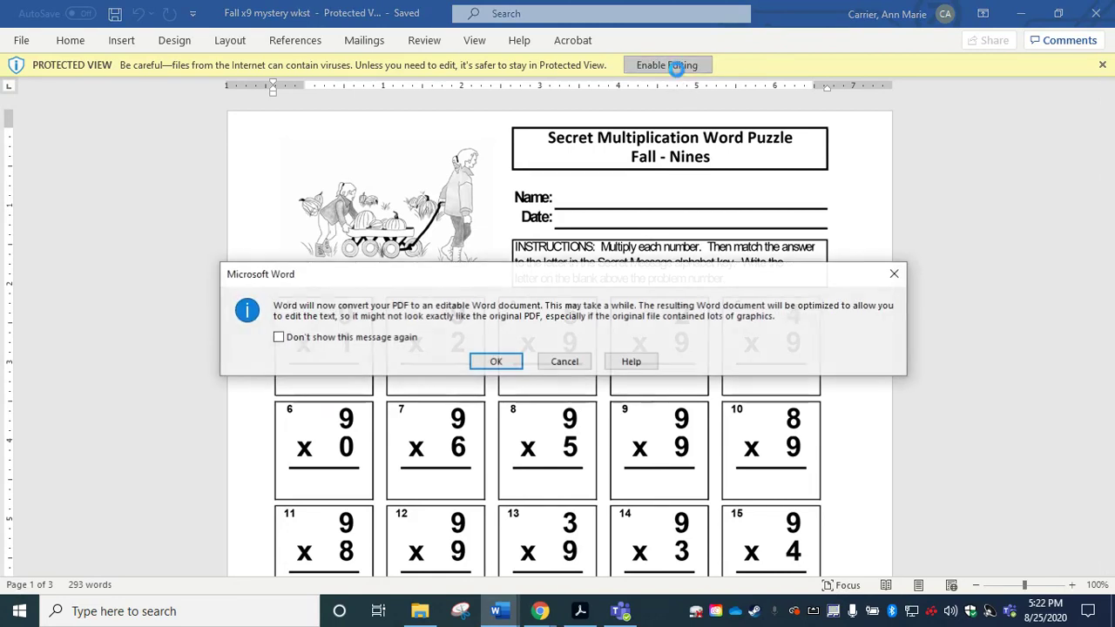
{"action": "left_click", "coordinate": [492, 364]}
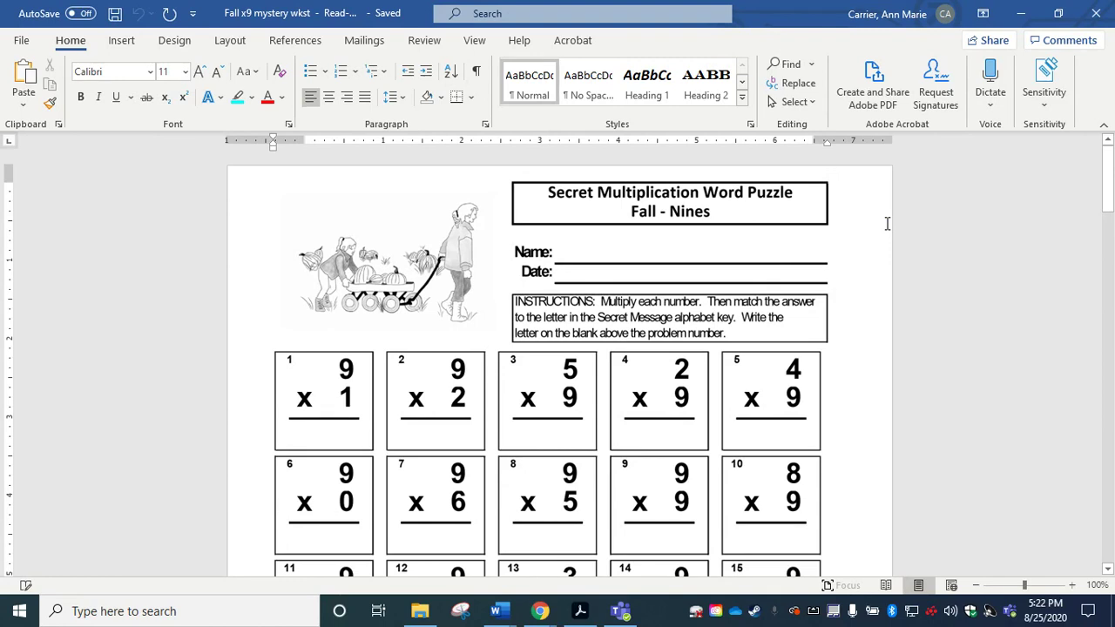
Step: Save the document to the Math folder as 'Fall x9 mystery wkst final' (.docx)
{"action": "left_click", "coordinate": [22, 41]}
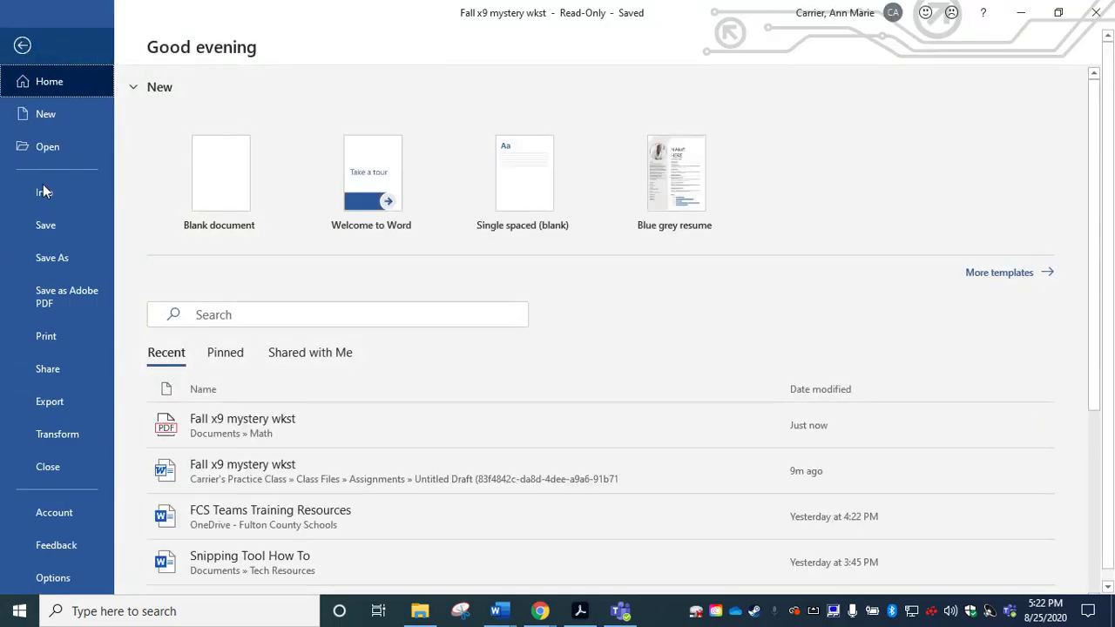
{"action": "left_click", "coordinate": [46, 262]}
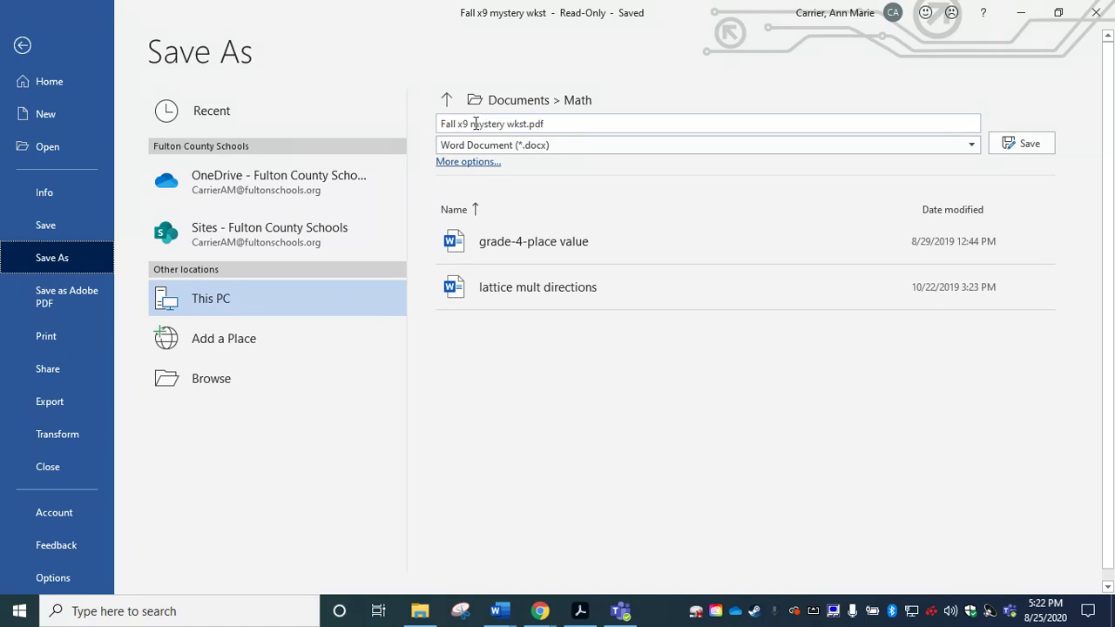
{"action": "left_click", "coordinate": [549, 124]}
{"action": "left_click", "coordinate": [549, 124]}
{"action": "left_click", "coordinate": [1029, 145]}
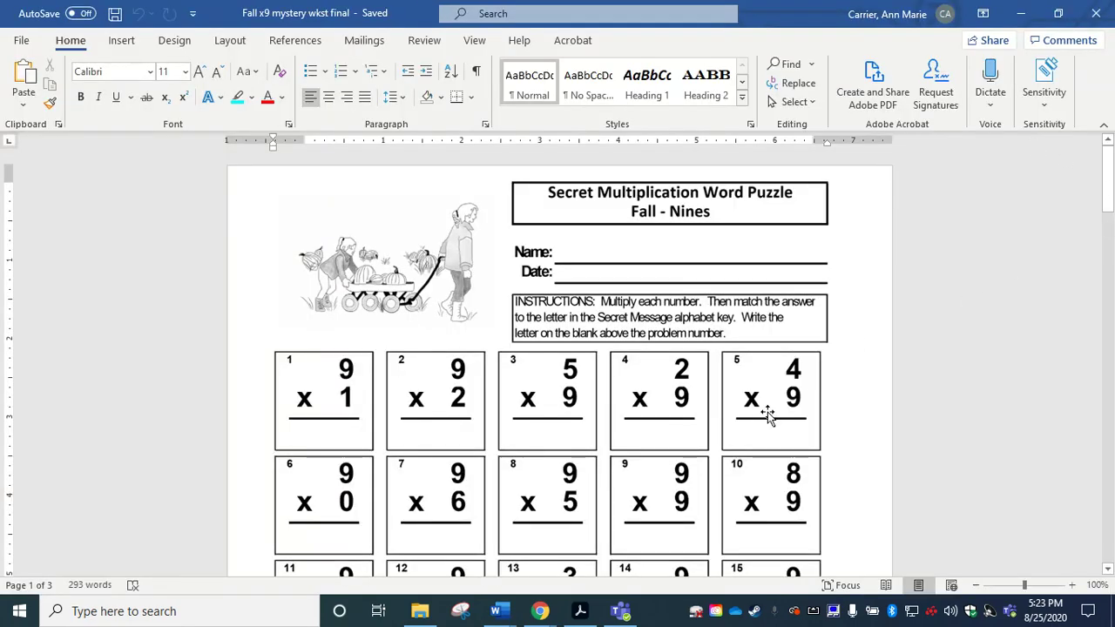
Step: Remove the old Fall x9 worksheet attachment from the Teams assignment
{"action": "left_click", "coordinate": [621, 613]}
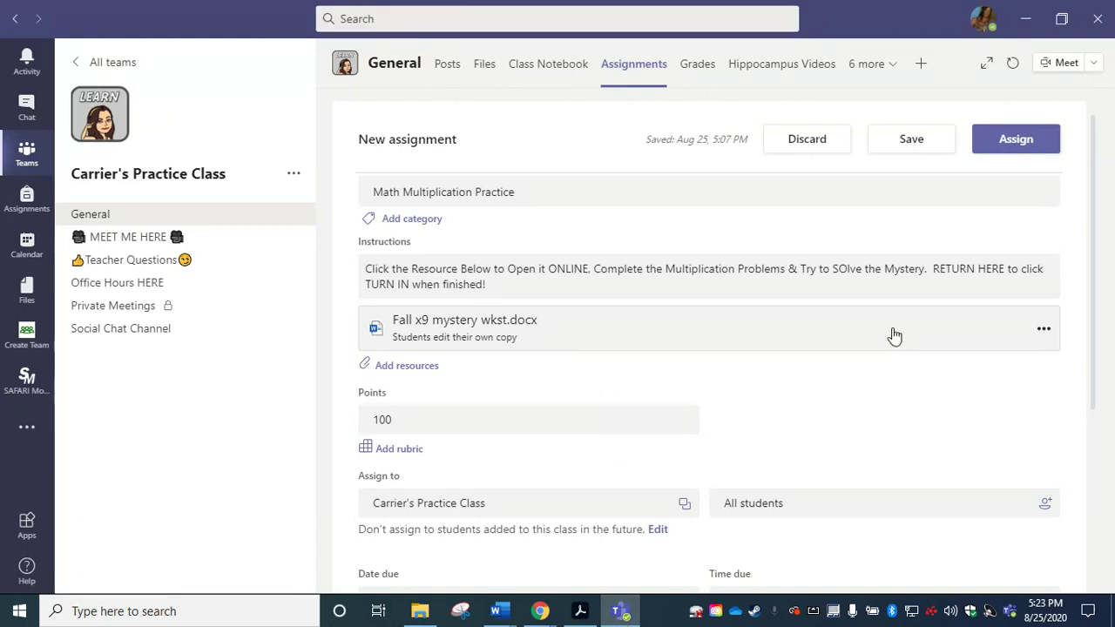
{"action": "left_click", "coordinate": [1044, 330]}
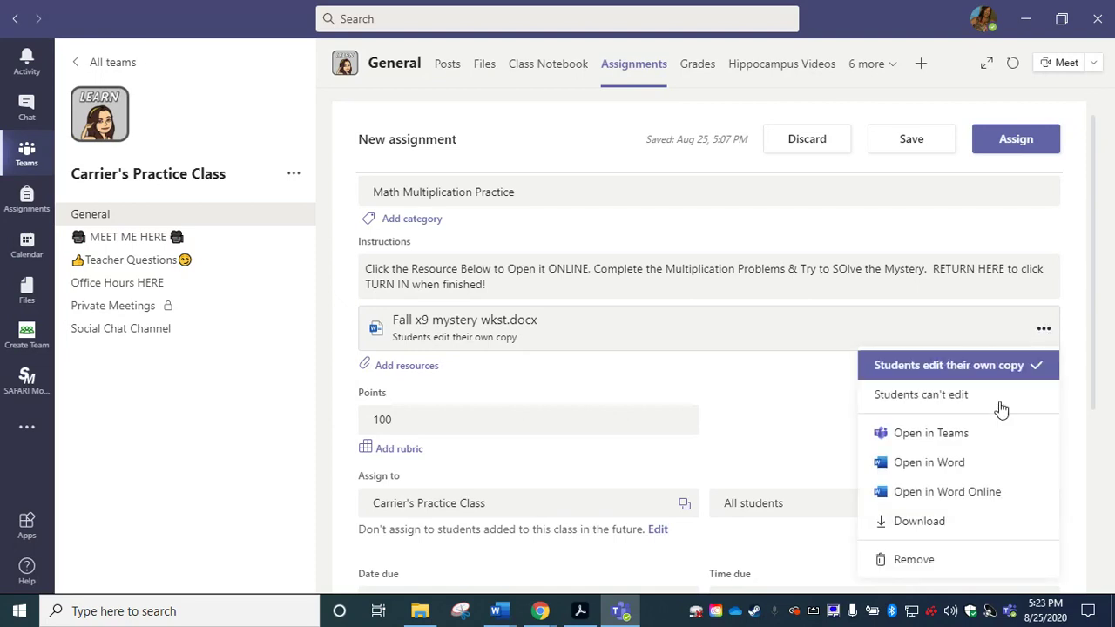
{"action": "left_click", "coordinate": [927, 563]}
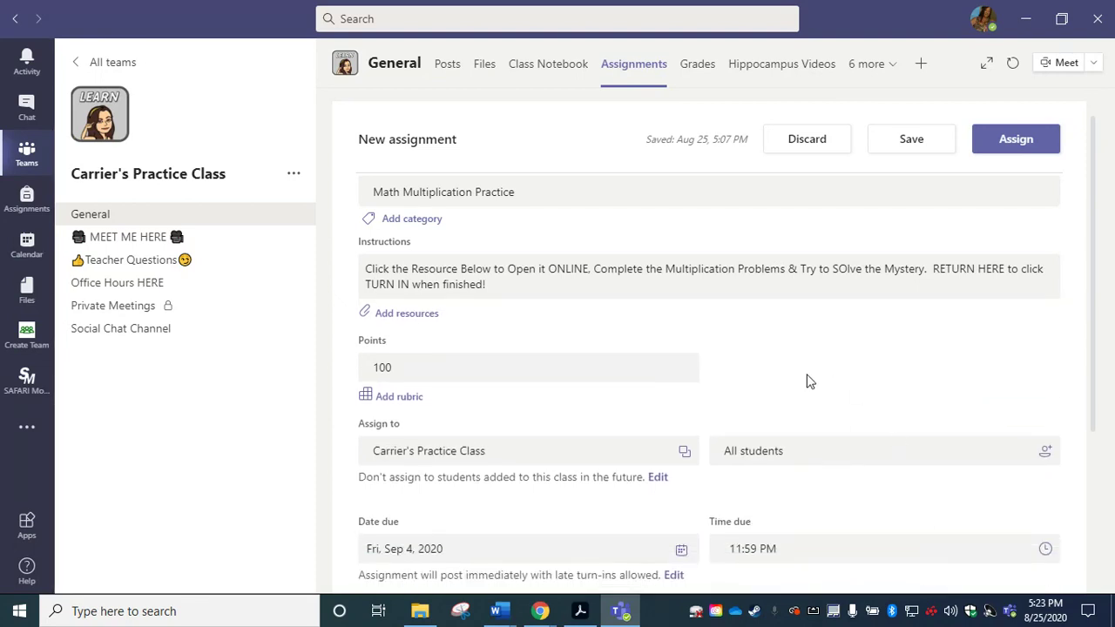
Step: Upload Fall x9 mystery wkst final.docx from Documents > Math as the assignment's resource
{"action": "left_click", "coordinate": [427, 319]}
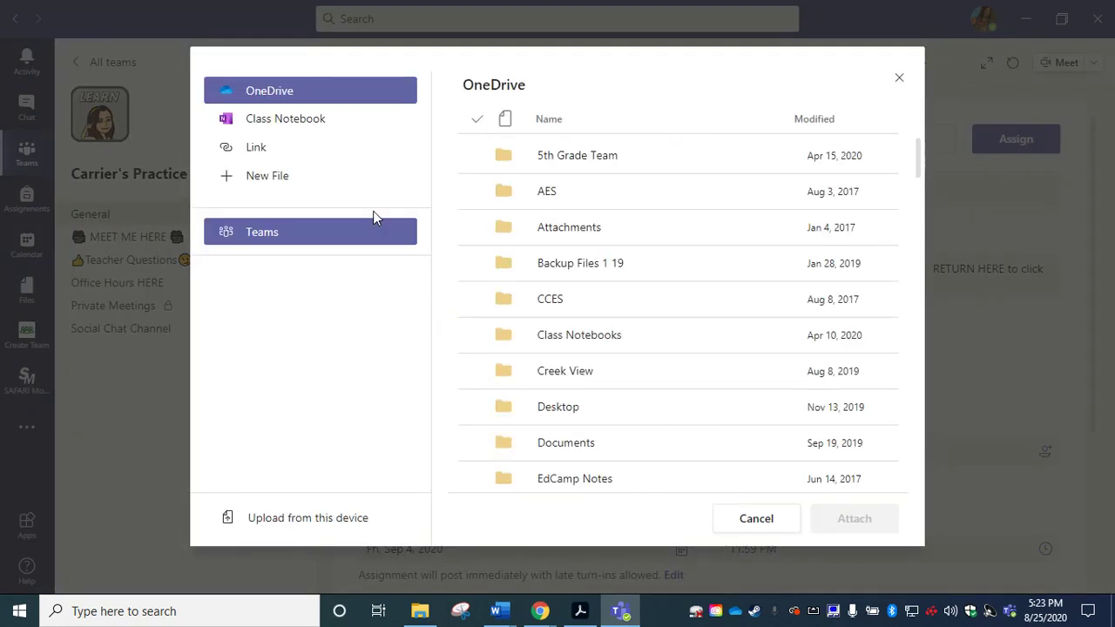
{"action": "left_click", "coordinate": [308, 518]}
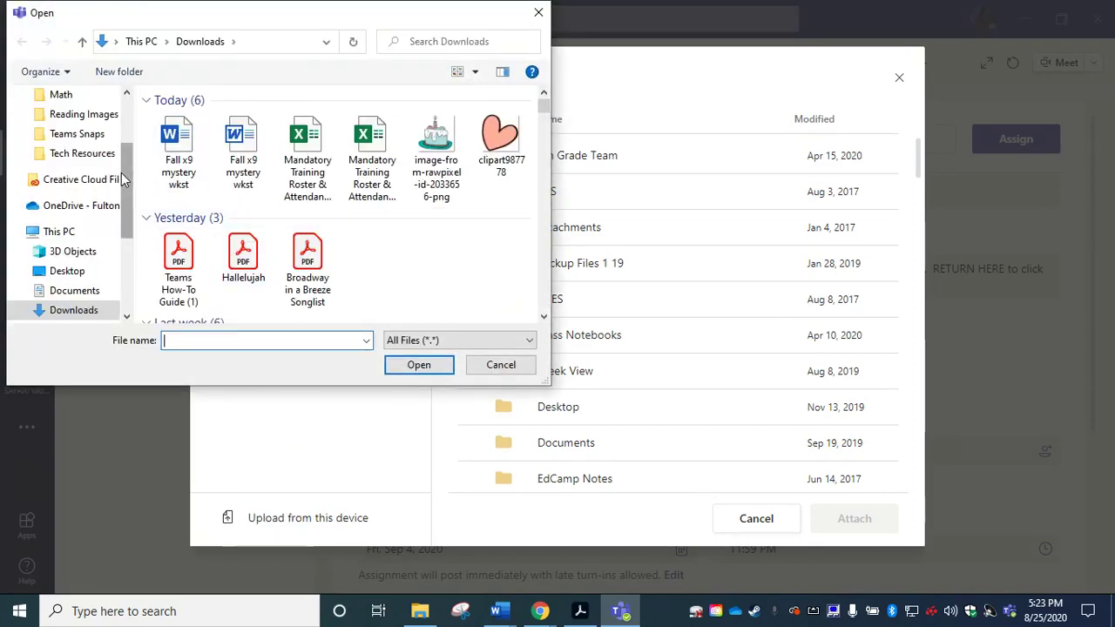
{"action": "left_click", "coordinate": [94, 292]}
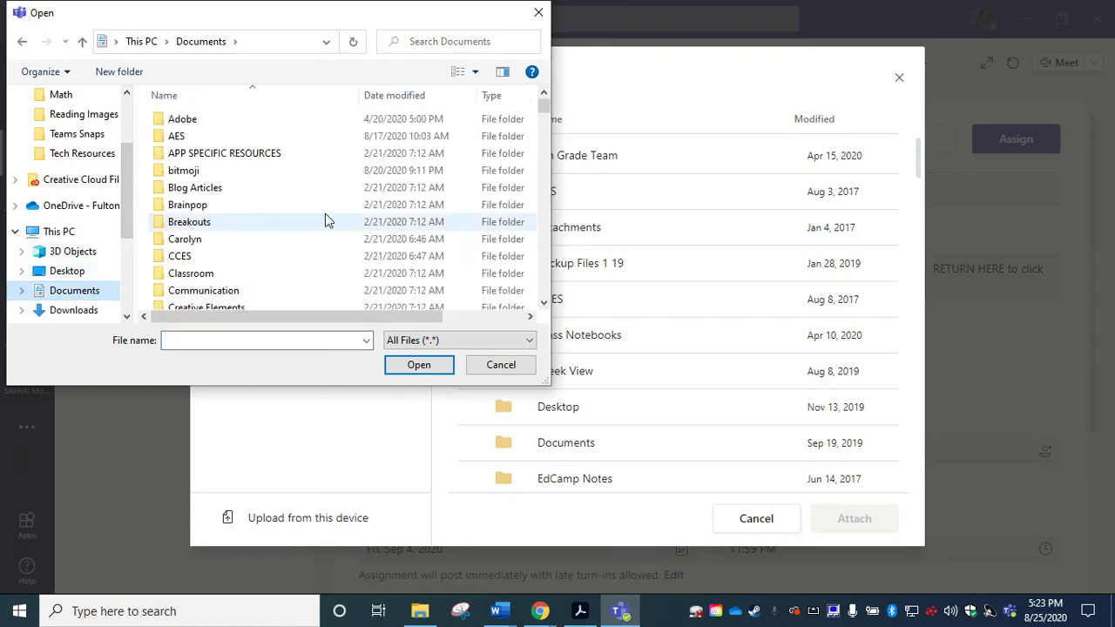
{"action": "left_click_drag", "start_coordinate": [543, 105], "coordinate": [543, 137]}
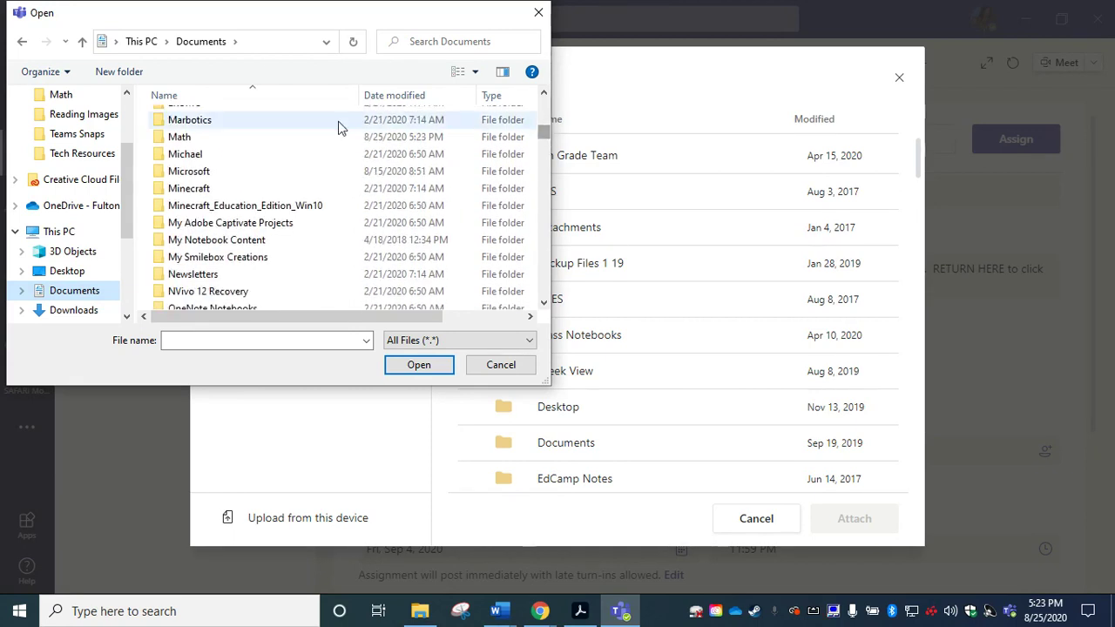
{"action": "left_click", "coordinate": [270, 142]}
{"action": "double_click", "coordinate": [270, 142]}
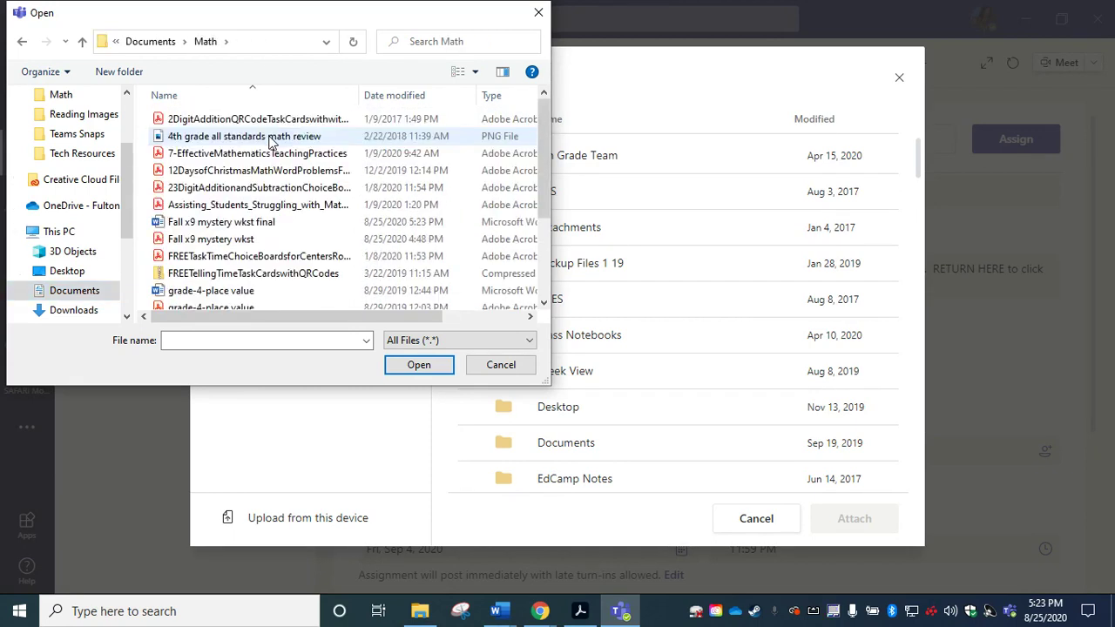
{"action": "double_click", "coordinate": [237, 224]}
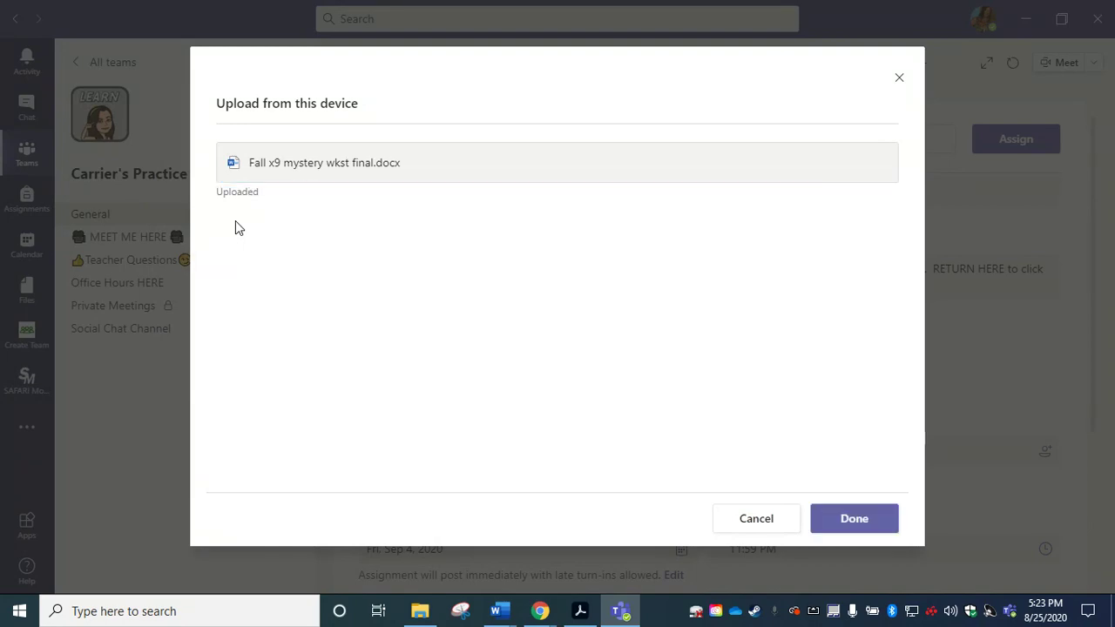
{"action": "left_click", "coordinate": [839, 518]}
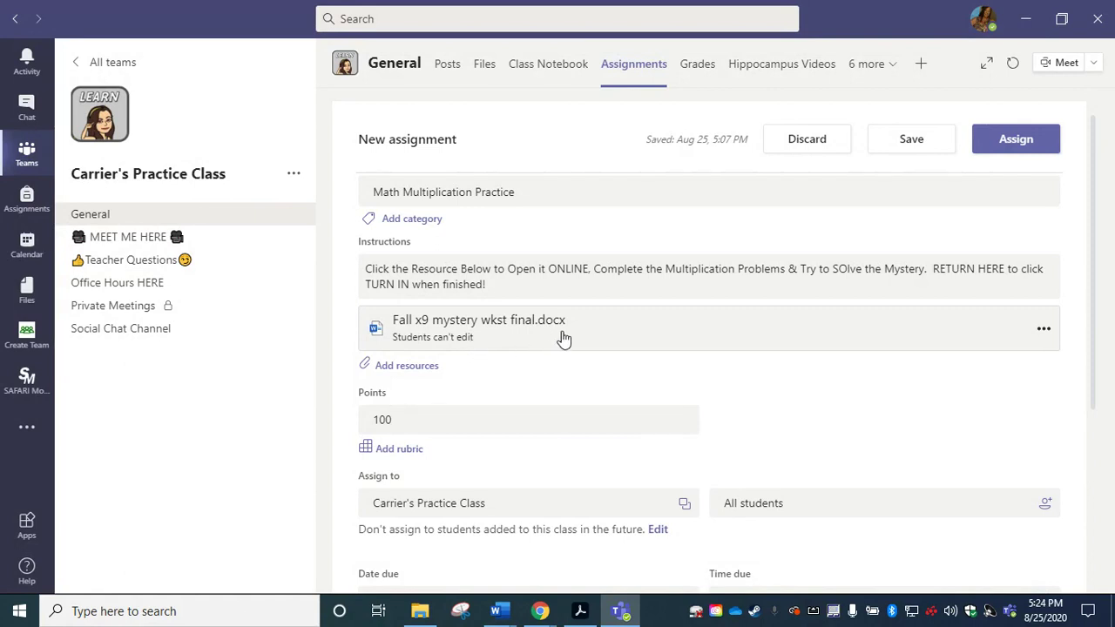
Step: Set the new attachment to Students edit their own copy
{"action": "left_click", "coordinate": [1044, 332]}
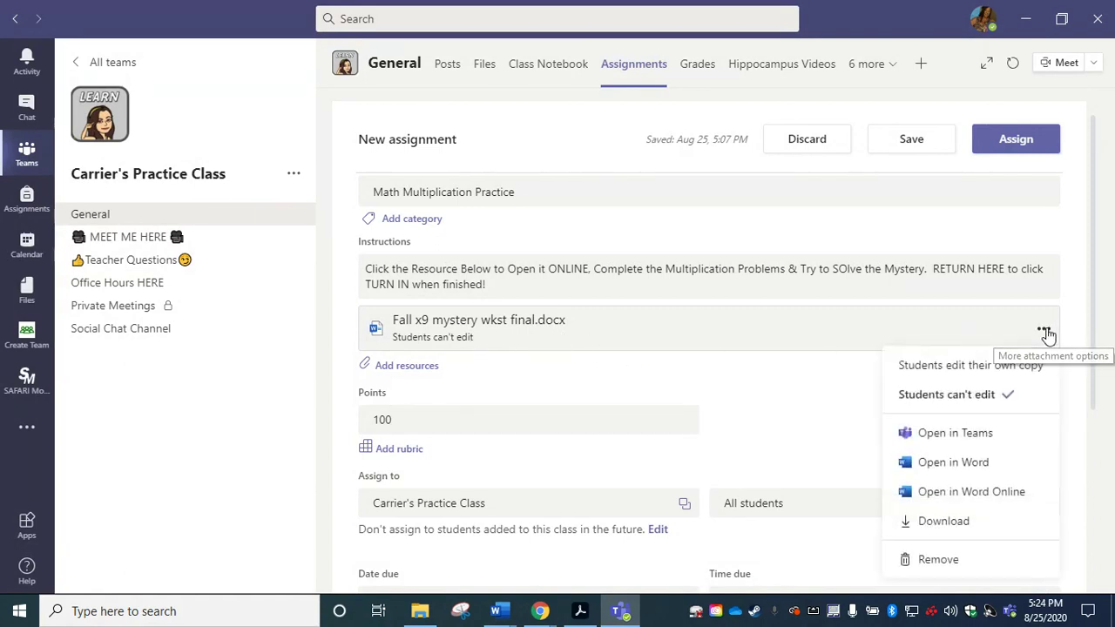
{"action": "left_click", "coordinate": [994, 368]}
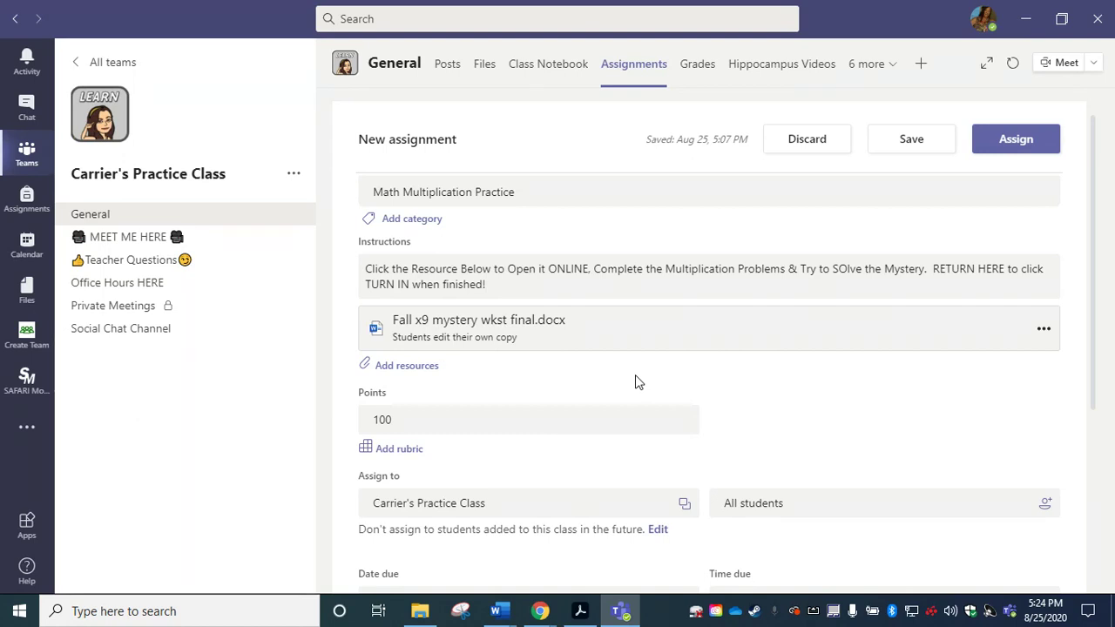
{"action": "left_click", "coordinate": [538, 613]}
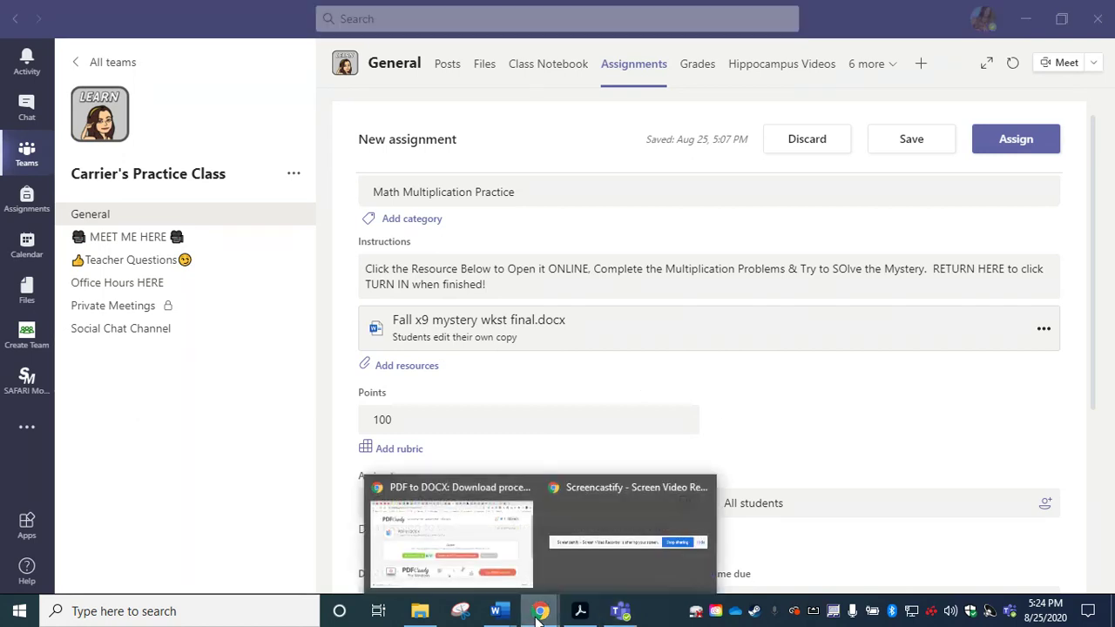
Step: Check that the Paper Template Portrait slide size is already Letter Paper portrait, then cancel
{"action": "left_click", "coordinate": [508, 541]}
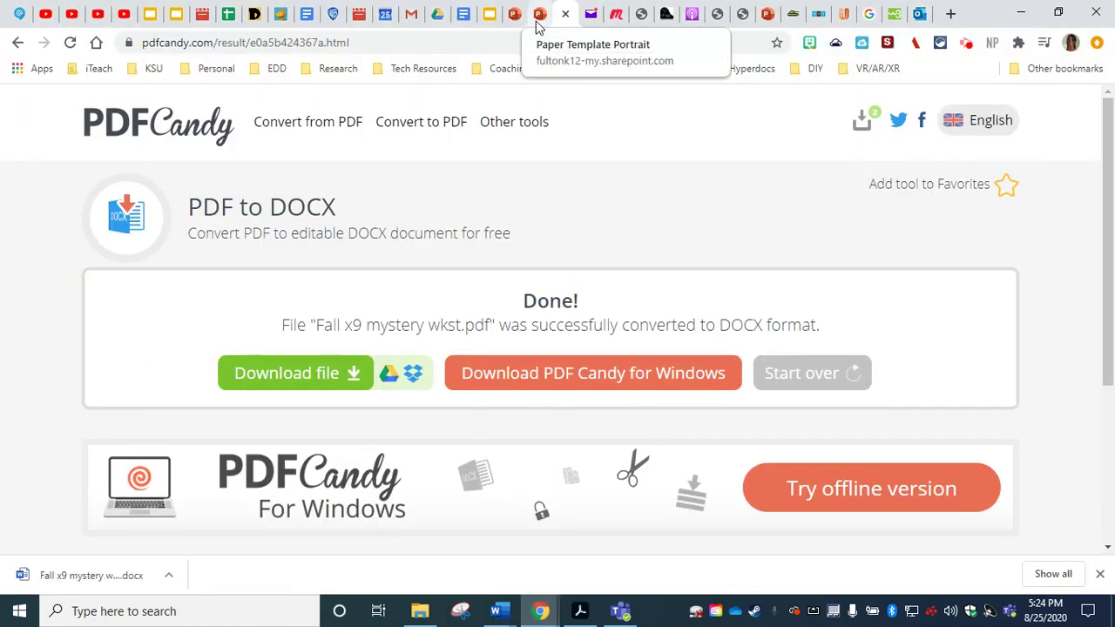
{"action": "left_click", "coordinate": [537, 24]}
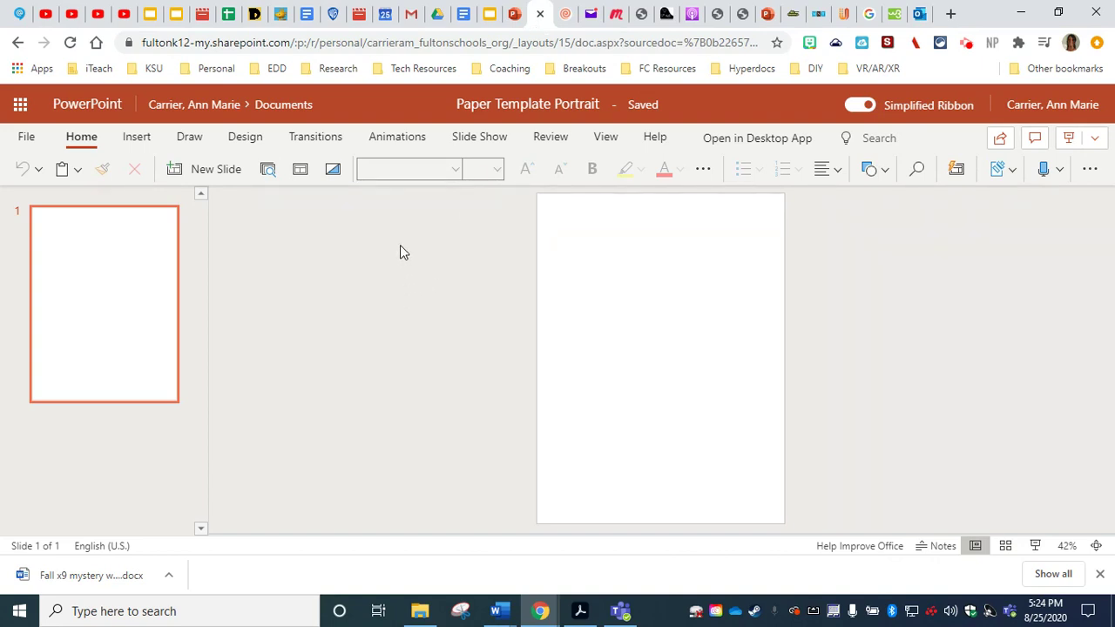
{"action": "left_click", "coordinate": [246, 139]}
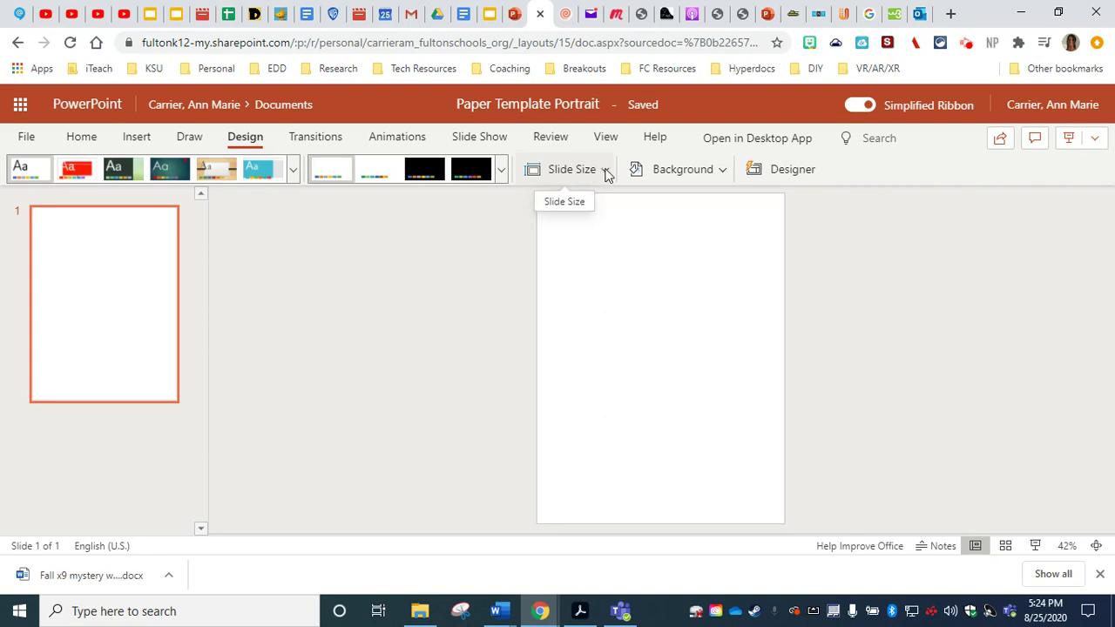
{"action": "left_click", "coordinate": [607, 173]}
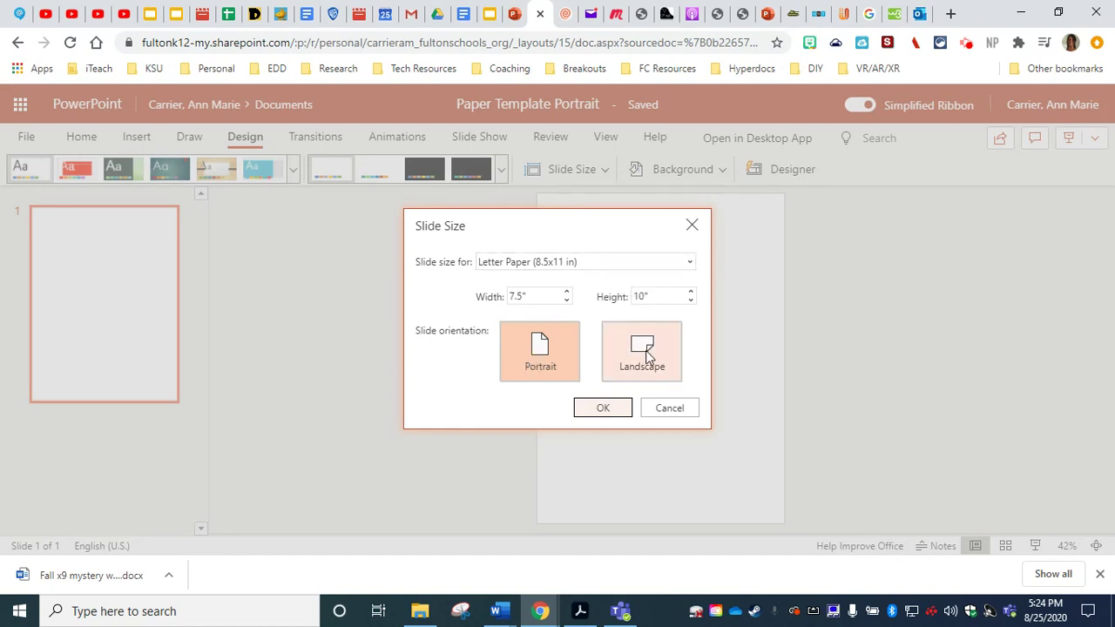
{"action": "left_click", "coordinate": [671, 408]}
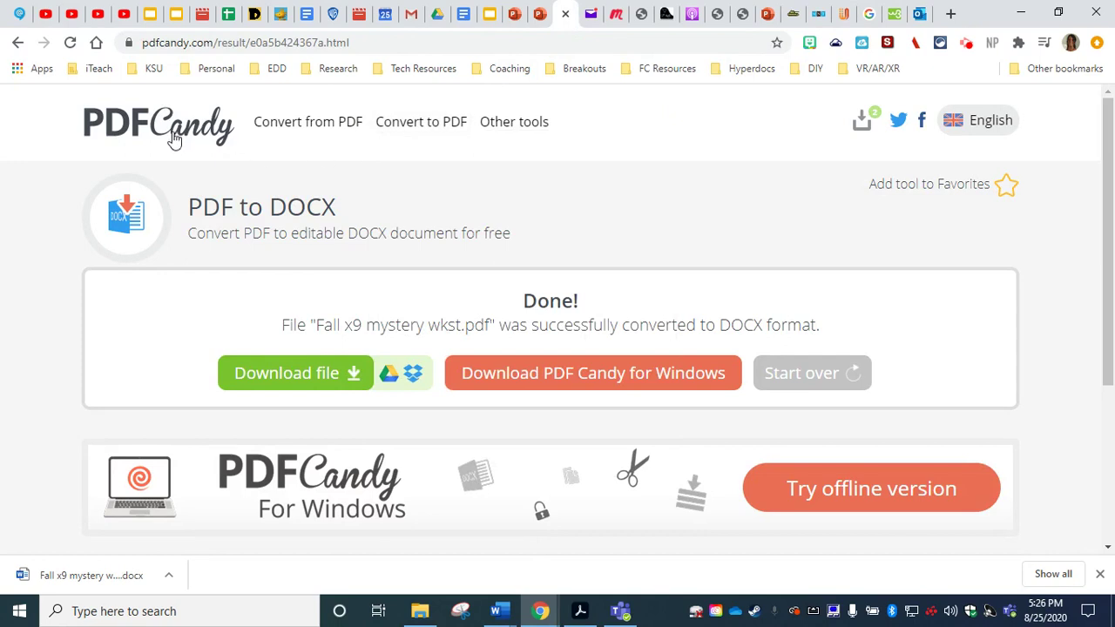
Step: Convert Fall x9 mystery wkst.pdf to High quality JPG images with PDF Candy and download them
{"action": "left_click", "coordinate": [173, 134]}
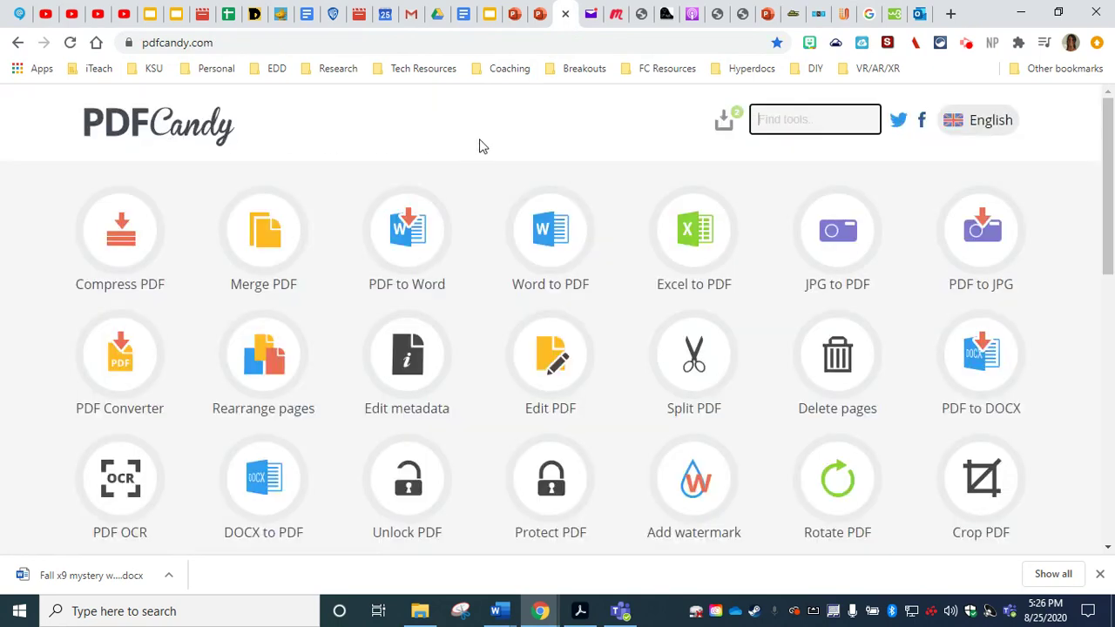
{"action": "left_click", "coordinate": [972, 228]}
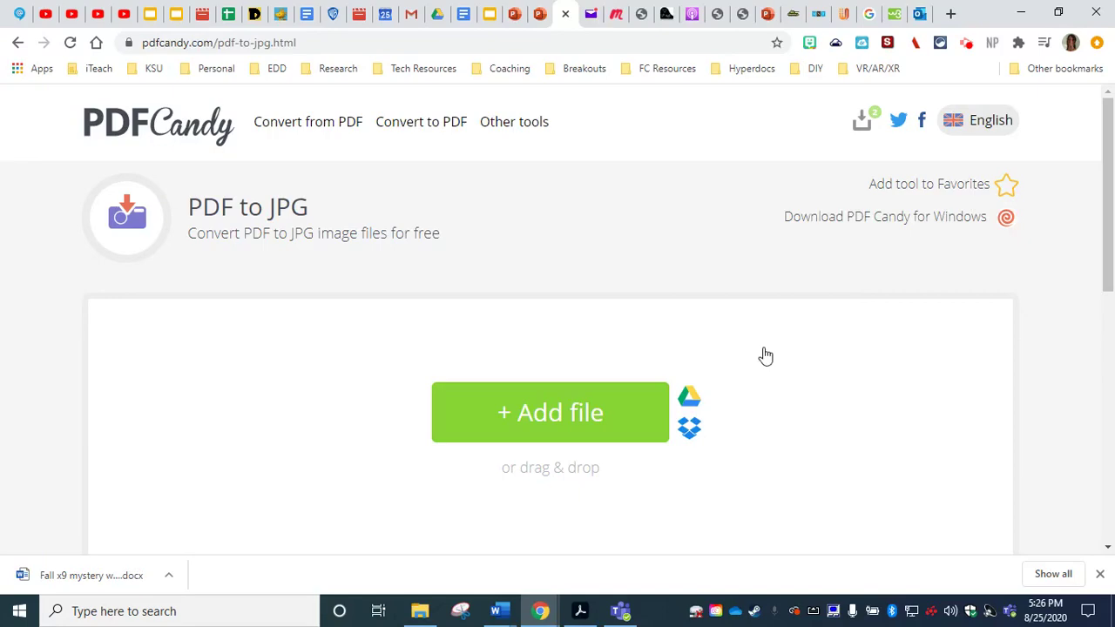
{"action": "left_click", "coordinate": [571, 418]}
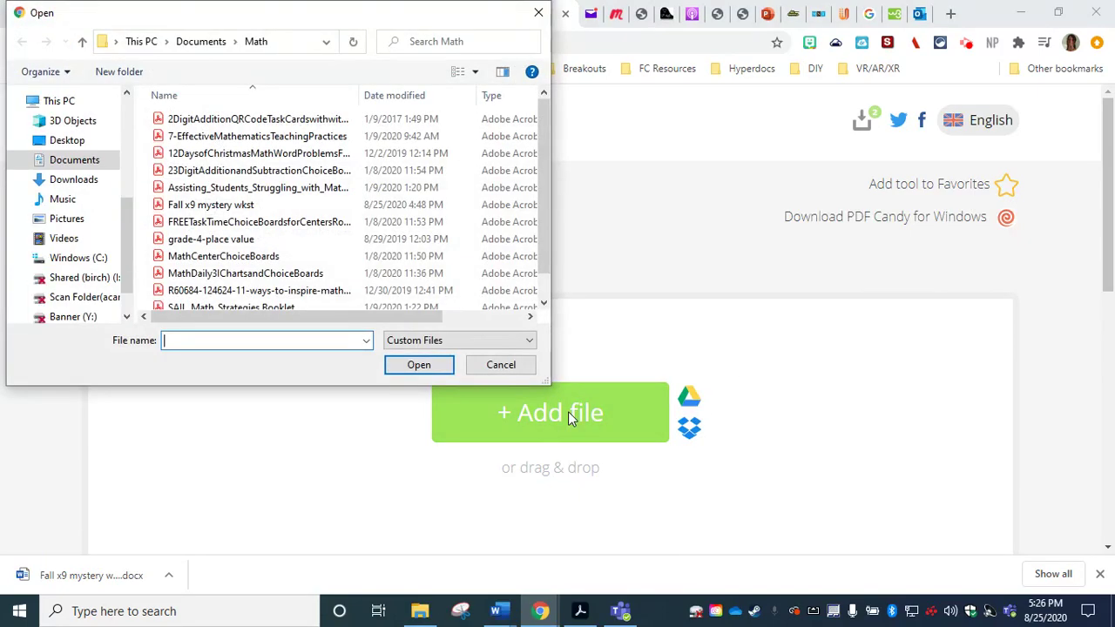
{"action": "double_click", "coordinate": [230, 208]}
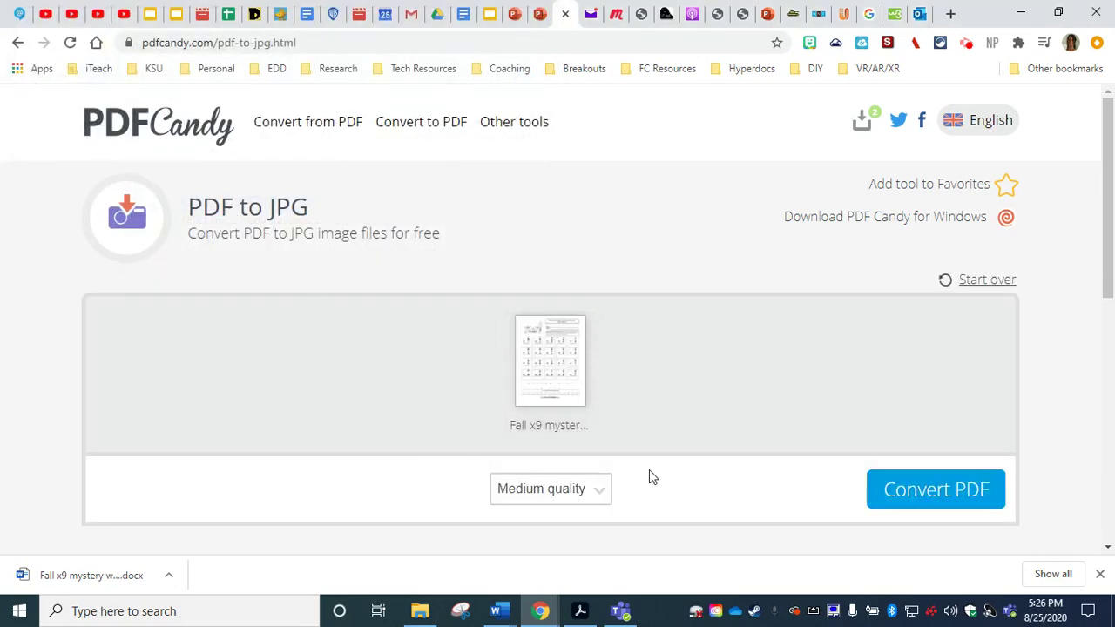
{"action": "left_click", "coordinate": [602, 498]}
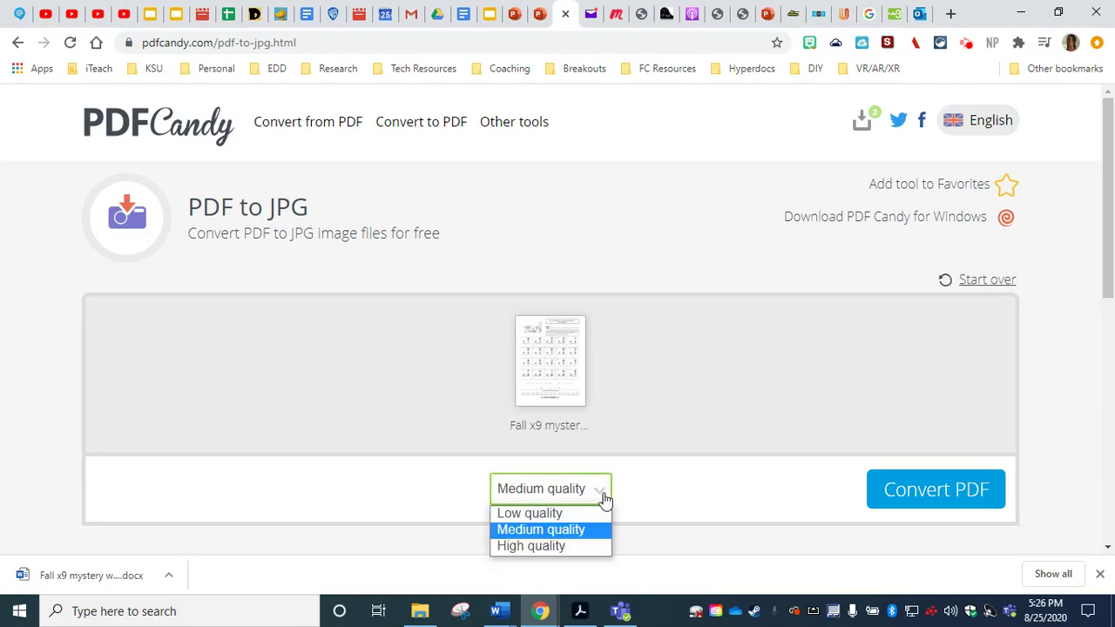
{"action": "left_click", "coordinate": [582, 547]}
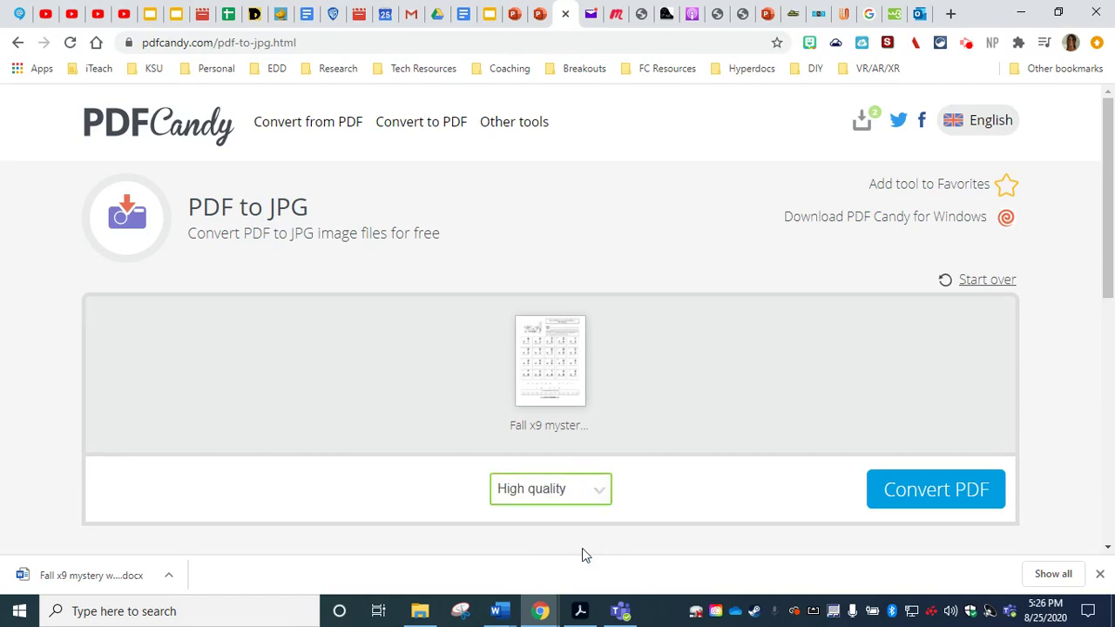
{"action": "left_click", "coordinate": [912, 503]}
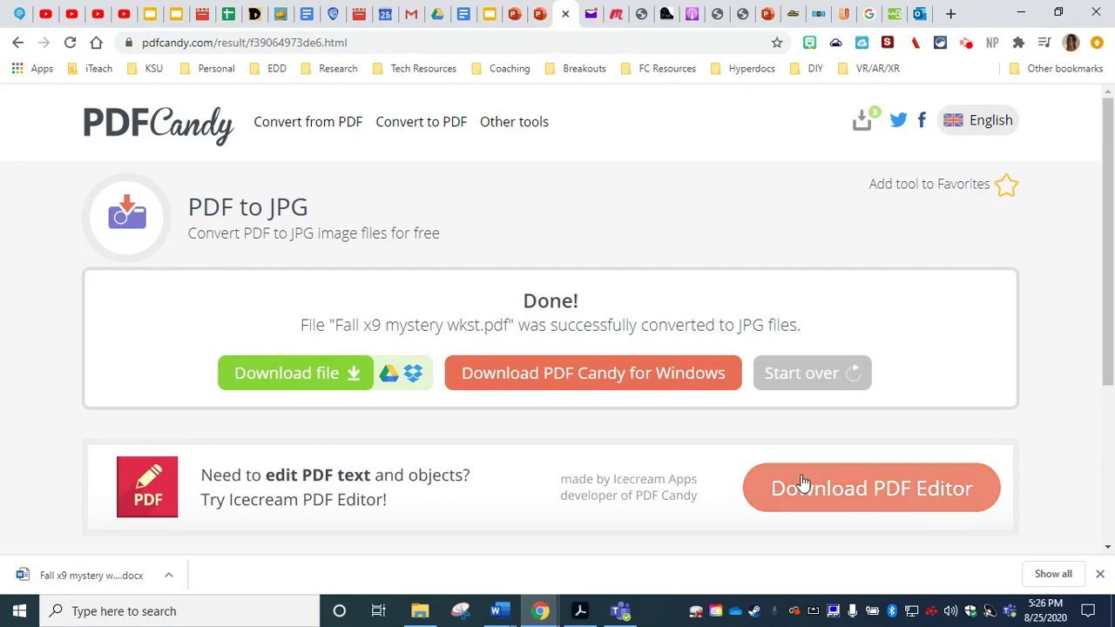
{"action": "left_click", "coordinate": [325, 373]}
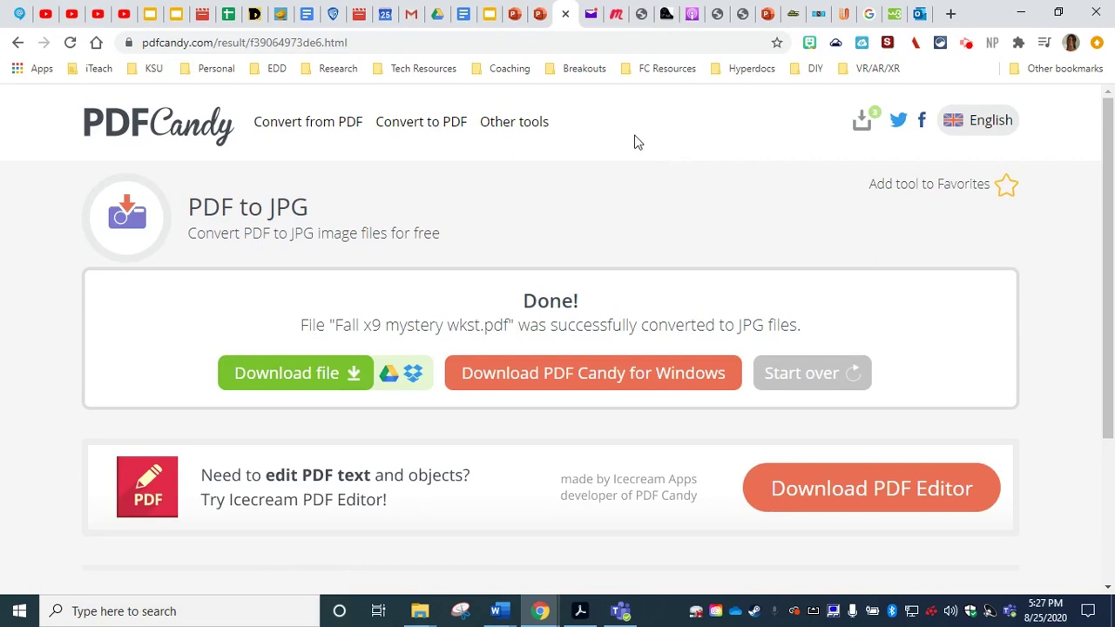
Step: Insert the Fall x9 worksheet JPG as the slide's background picture from a file
{"action": "left_click", "coordinate": [540, 14]}
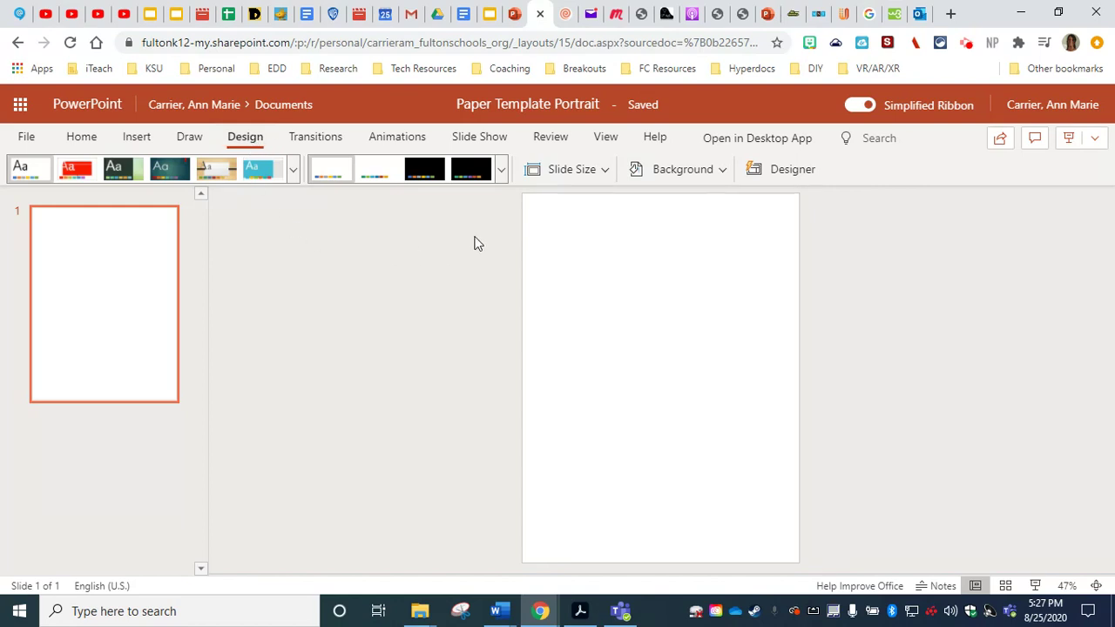
{"action": "left_click", "coordinate": [721, 172]}
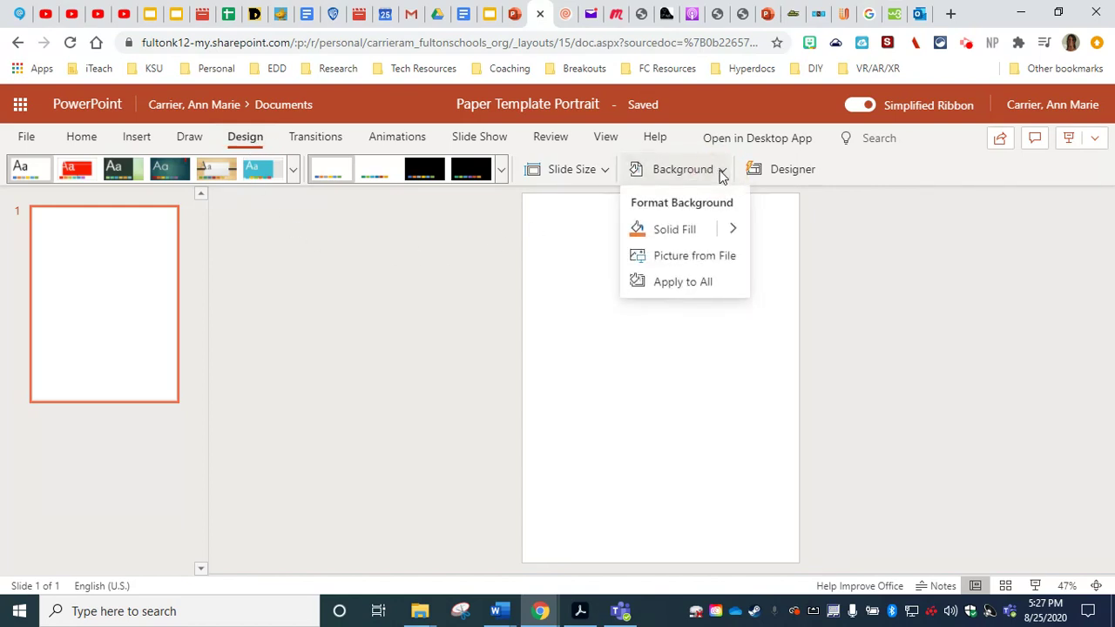
{"action": "left_click", "coordinate": [704, 256]}
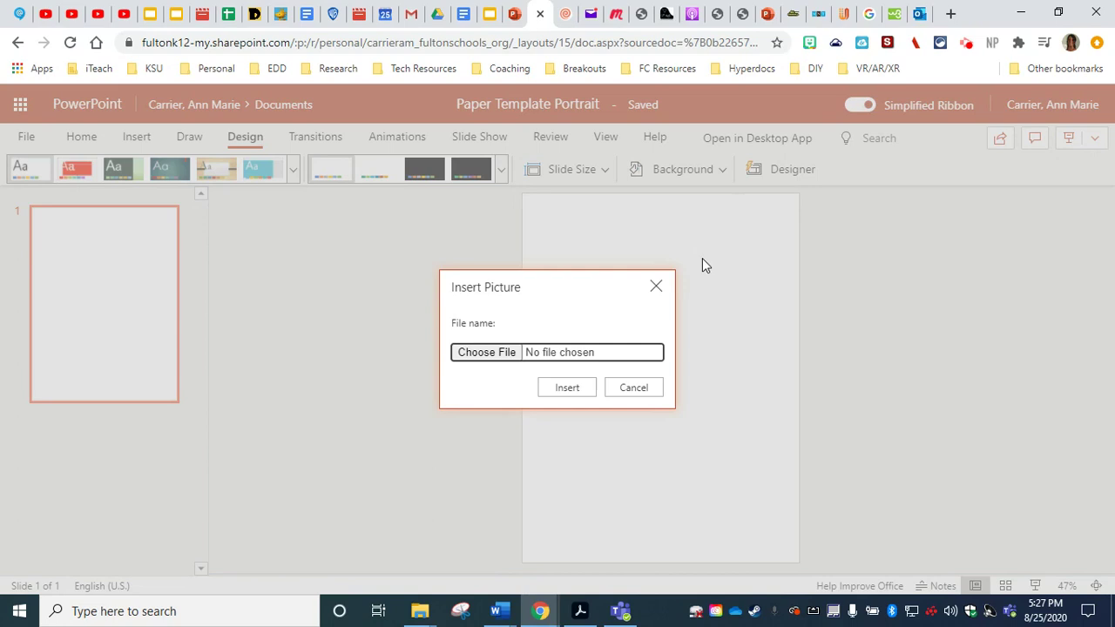
{"action": "left_click", "coordinate": [490, 355]}
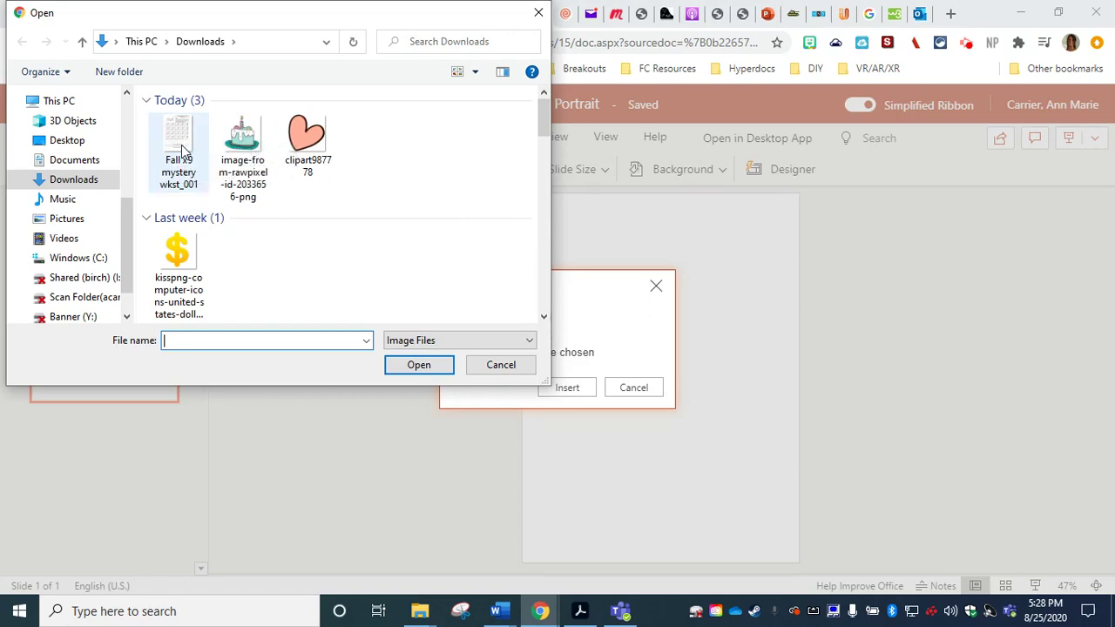
{"action": "double_click", "coordinate": [182, 148]}
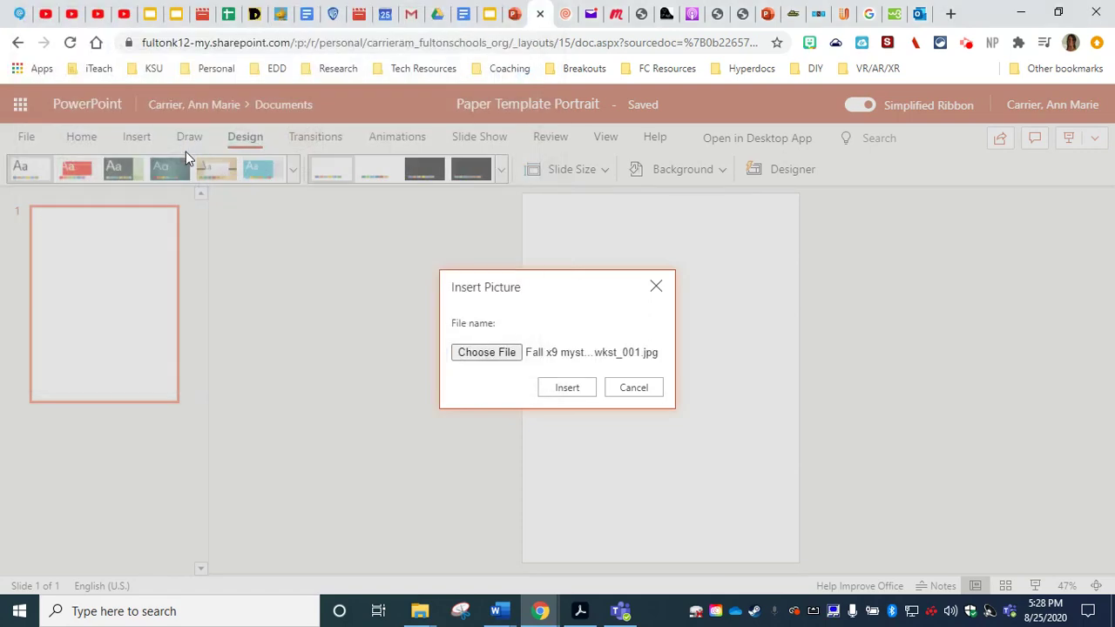
{"action": "left_click", "coordinate": [560, 387]}
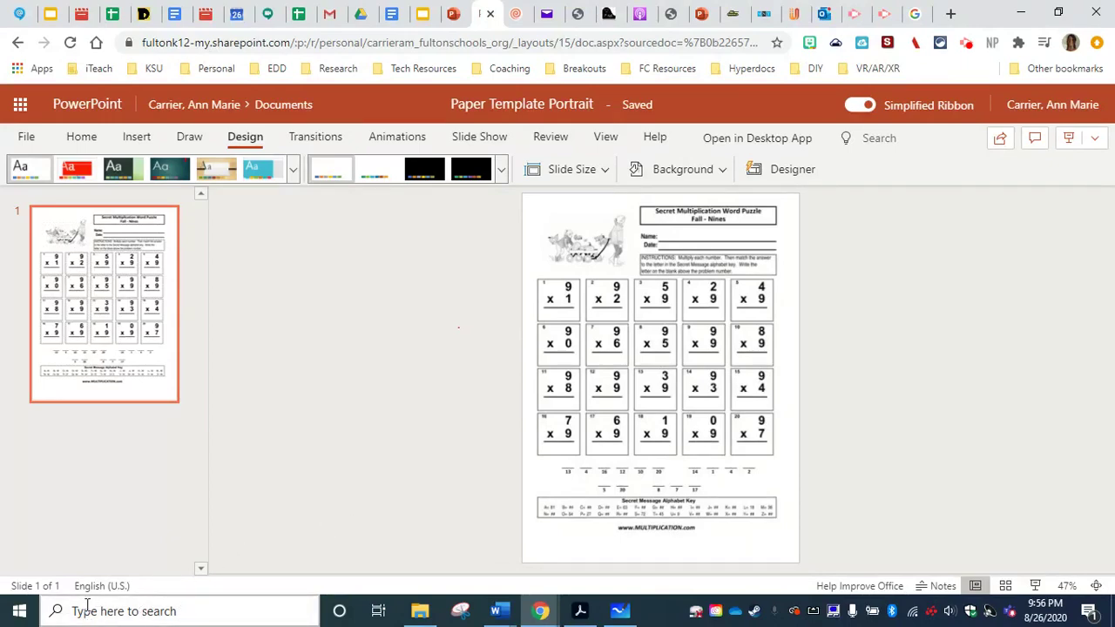
Step: Search Windows for 'snipping tool' and launch the Snipping Tool app
{"action": "left_click", "coordinate": [152, 611]}
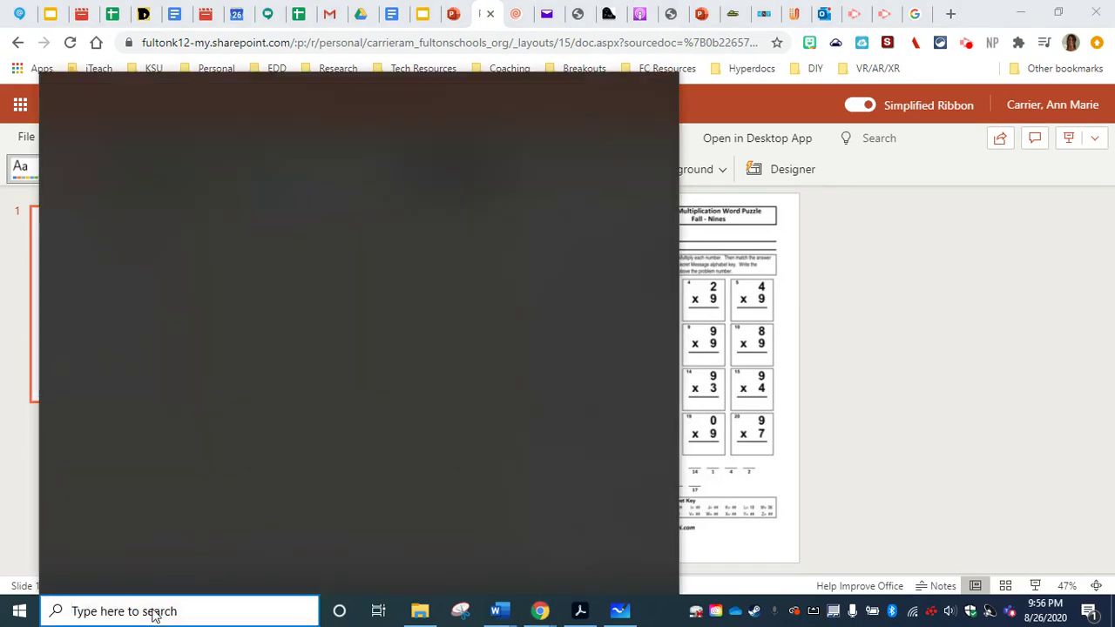
{"action": "type", "text": "snipping tool"}
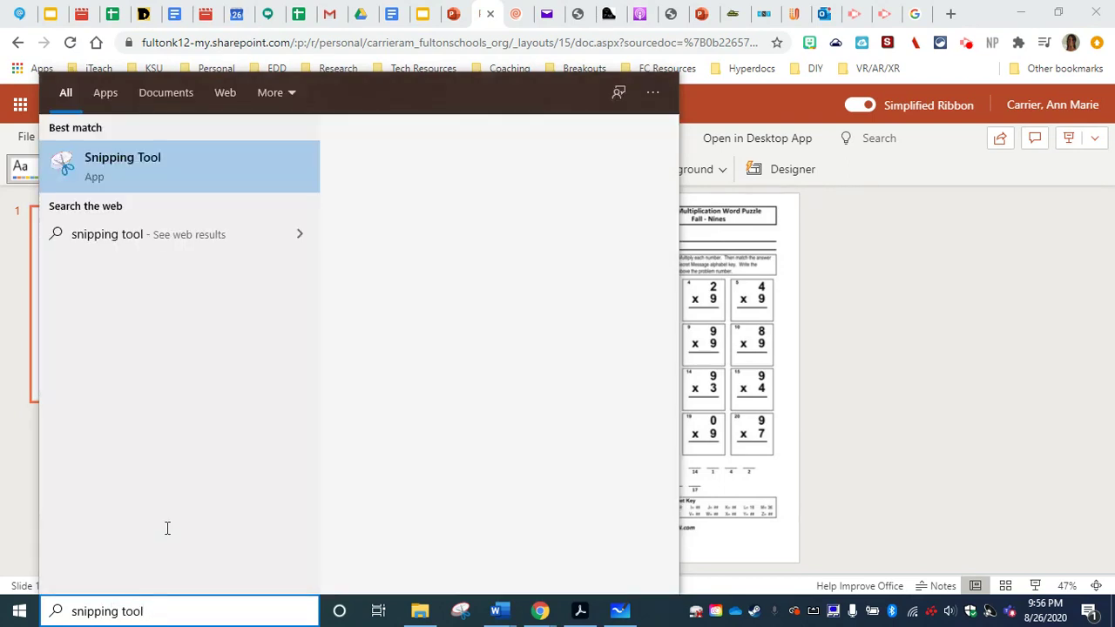
{"action": "left_click", "coordinate": [111, 168]}
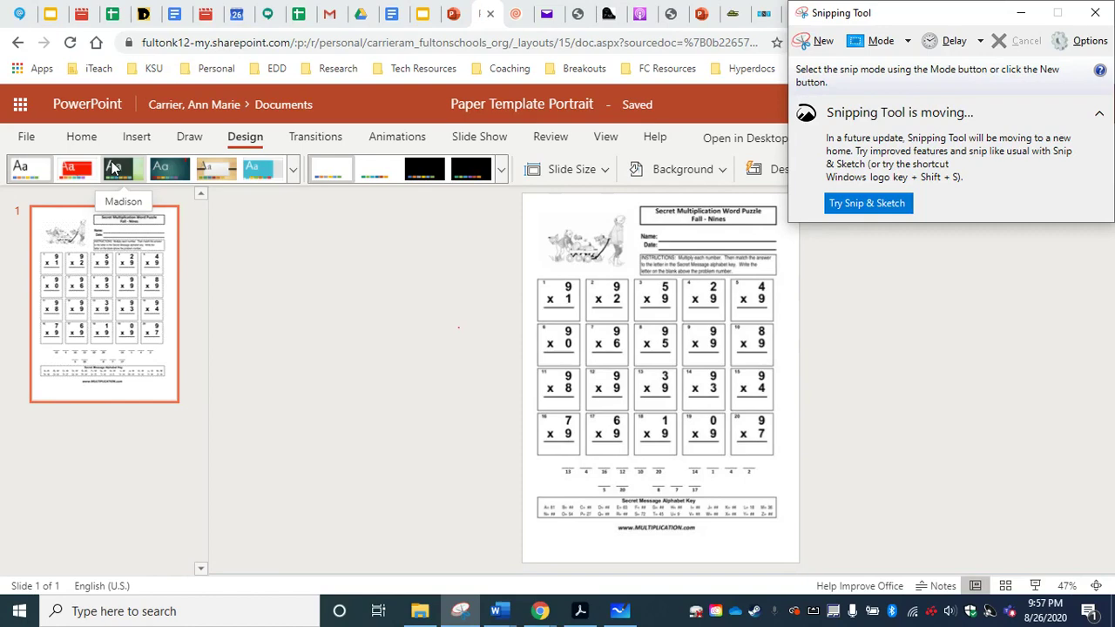
Step: Snip the whole Fall Nines worksheet page from Acrobat, save it, and return to PowerPoint
{"action": "left_click", "coordinate": [579, 612]}
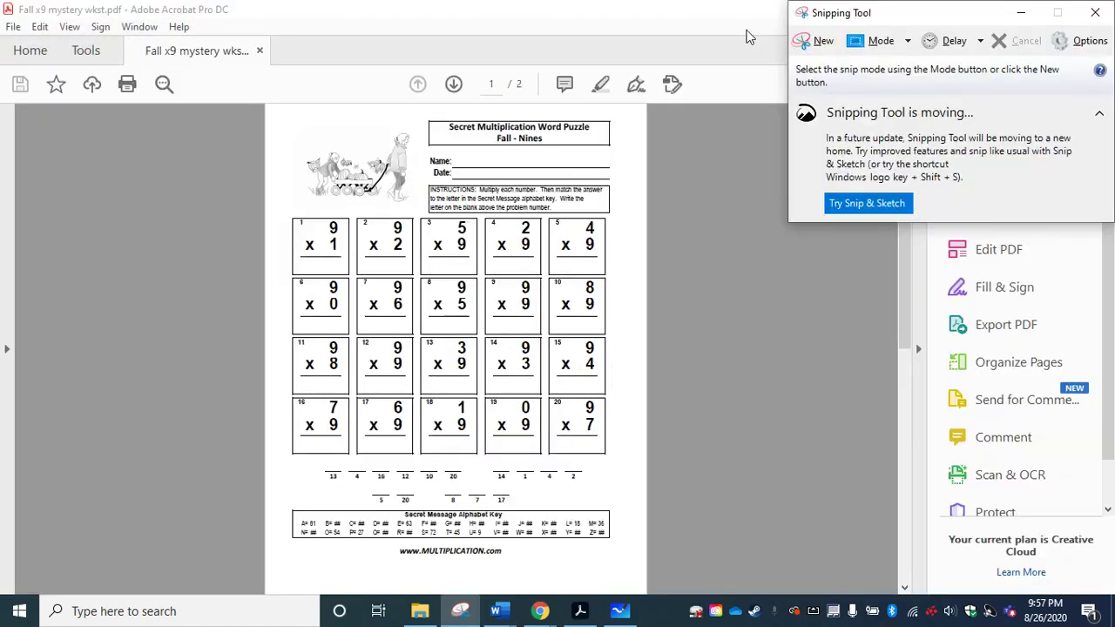
{"action": "left_click", "coordinate": [810, 45]}
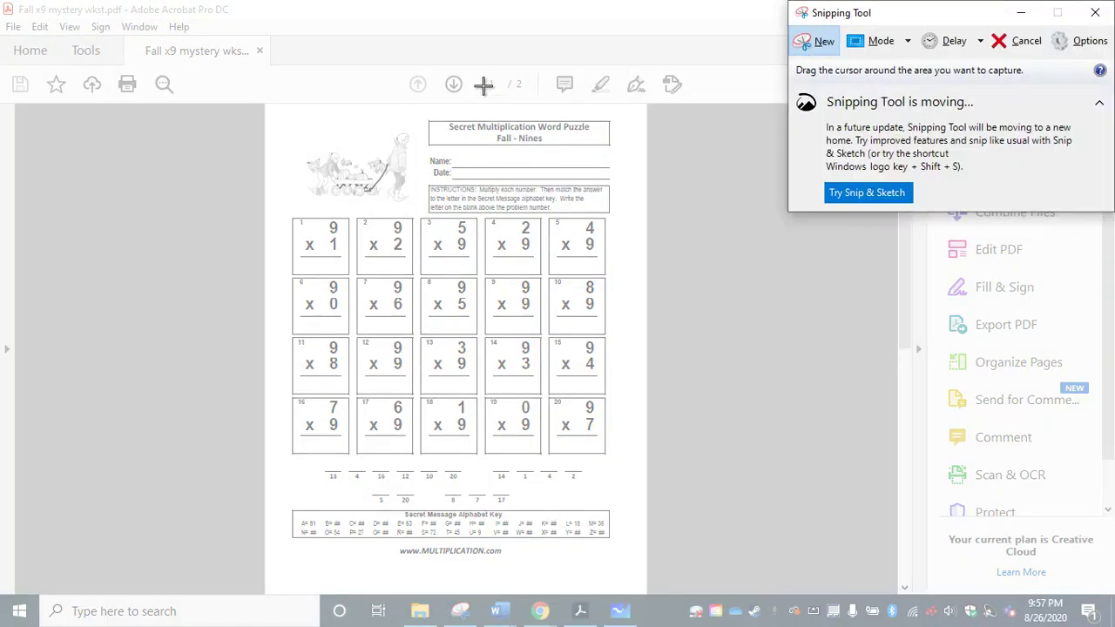
{"action": "left_click_drag", "start_coordinate": [266, 105], "coordinate": [643, 589]}
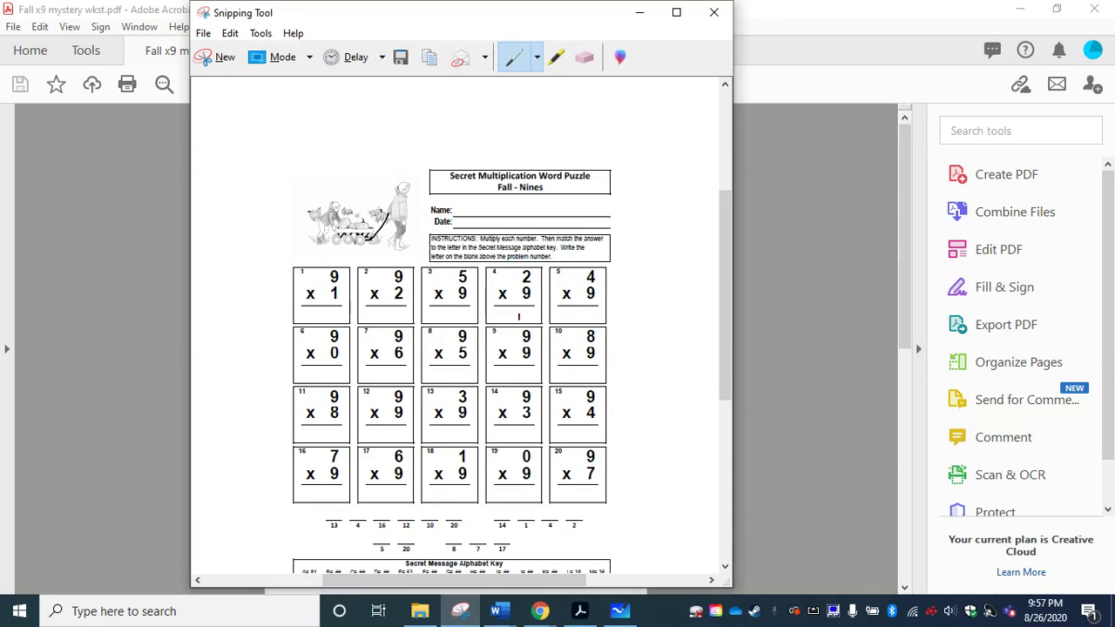
{"action": "left_click", "coordinate": [401, 59]}
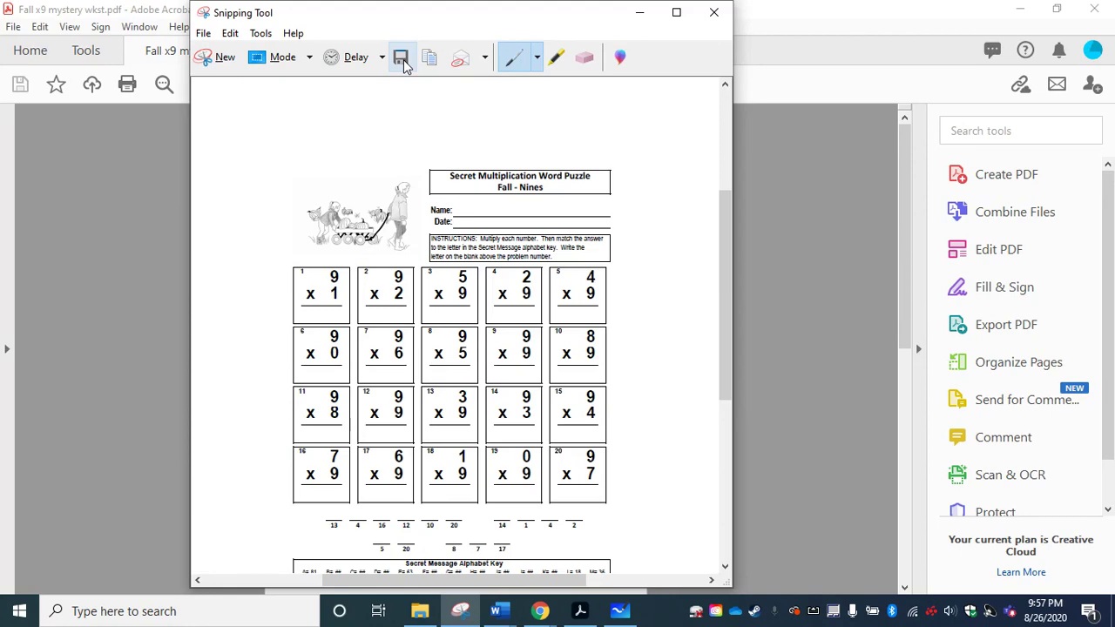
{"action": "left_click", "coordinate": [648, 19]}
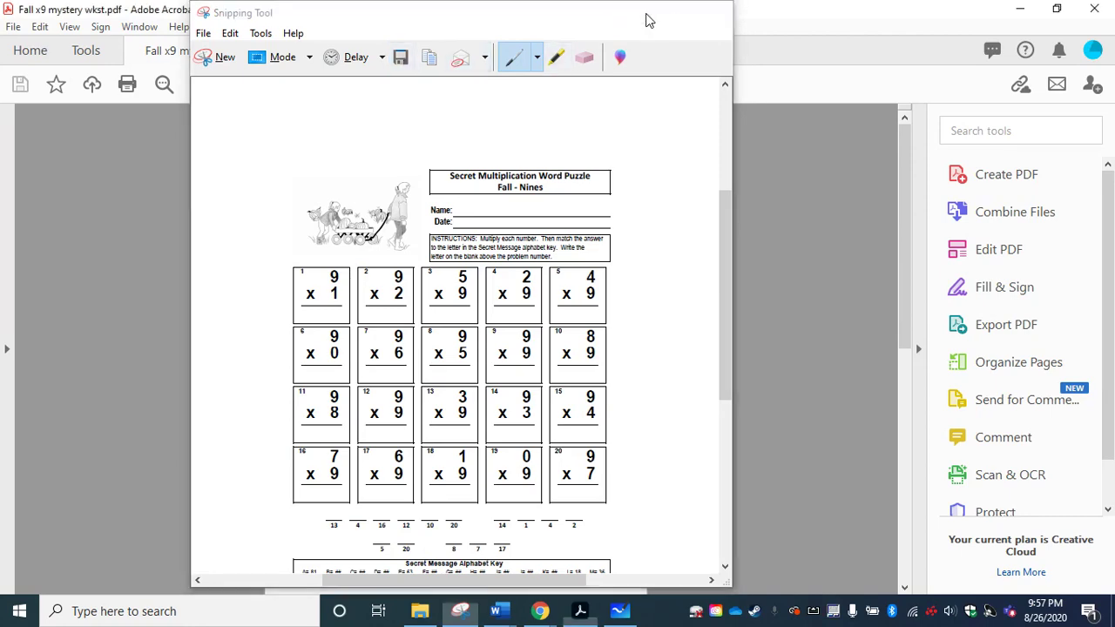
{"action": "mouse_move", "coordinate": [540, 610]}
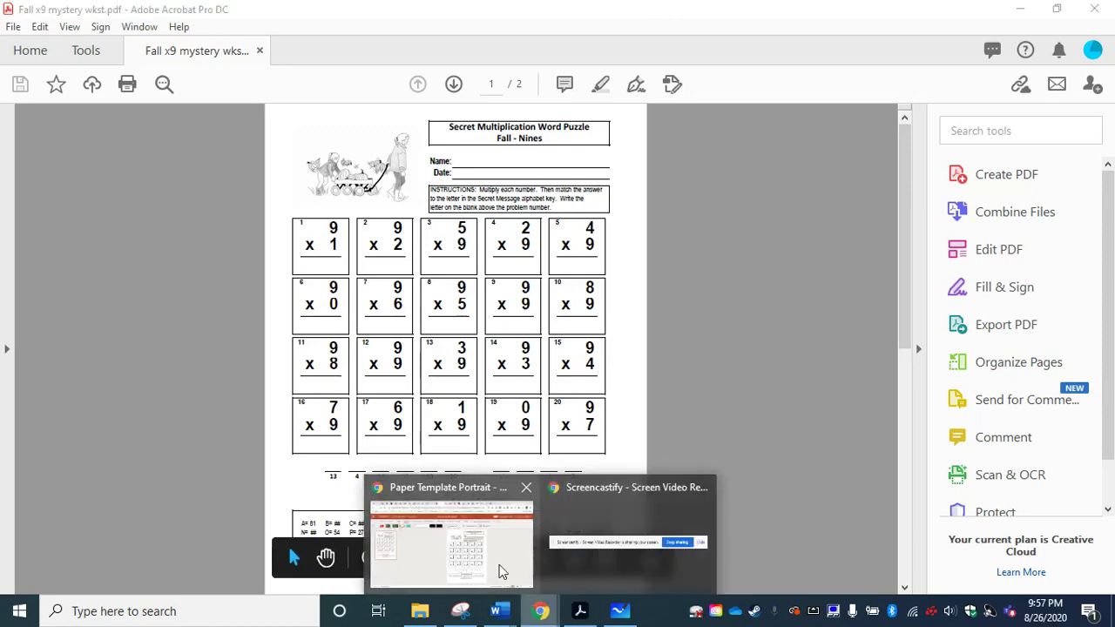
{"action": "left_click", "coordinate": [499, 566]}
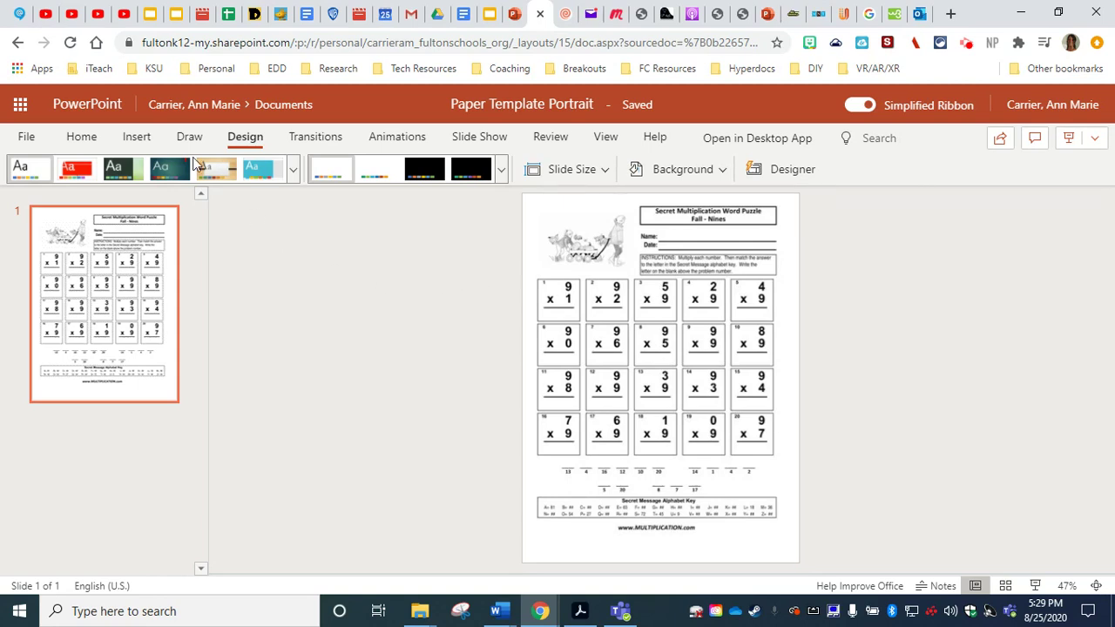
Step: Add a text box reading 'Add Name Here' on the worksheet's Name line
{"action": "left_click", "coordinate": [137, 142]}
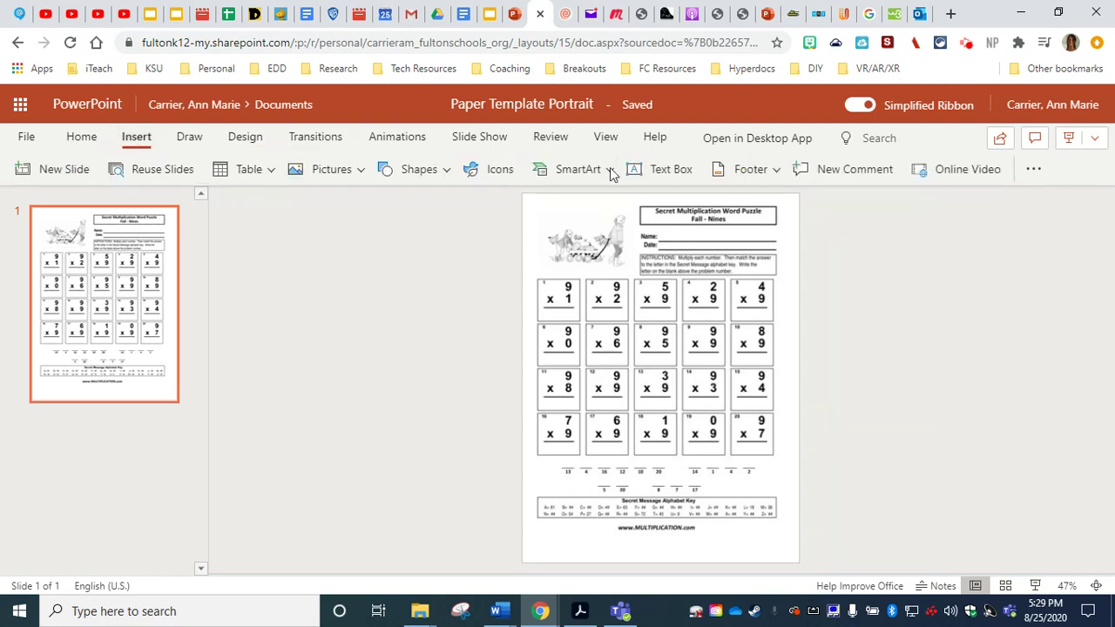
{"action": "left_click", "coordinate": [677, 169]}
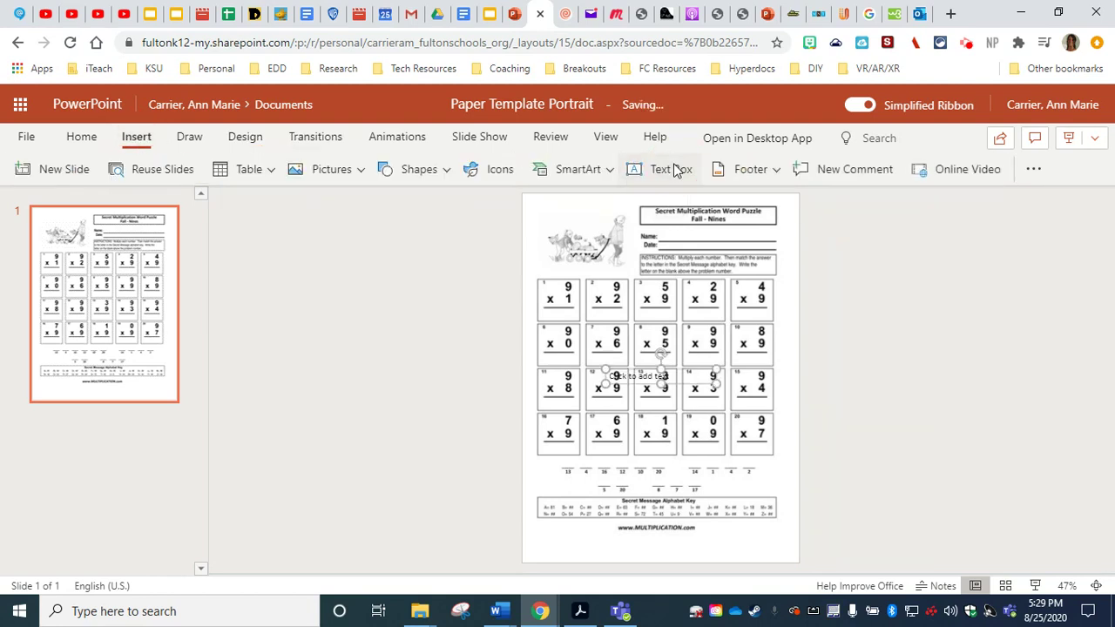
{"action": "left_click", "coordinate": [688, 372]}
{"action": "left_click_drag", "start_coordinate": [688, 372], "coordinate": [767, 215]}
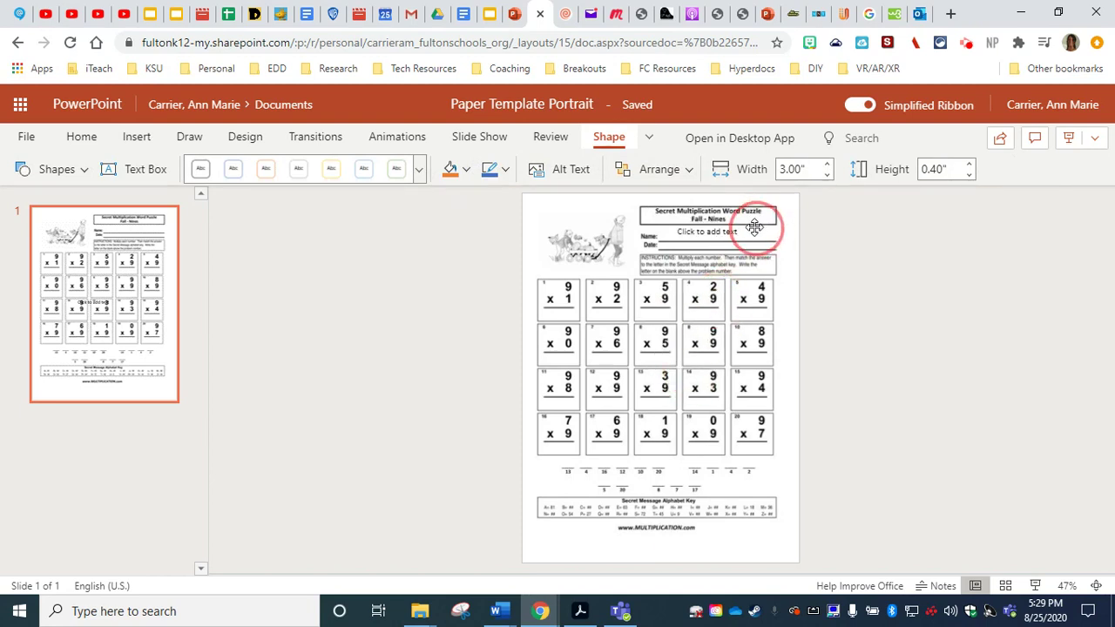
{"action": "left_click_drag", "start_coordinate": [754, 227], "coordinate": [755, 231]}
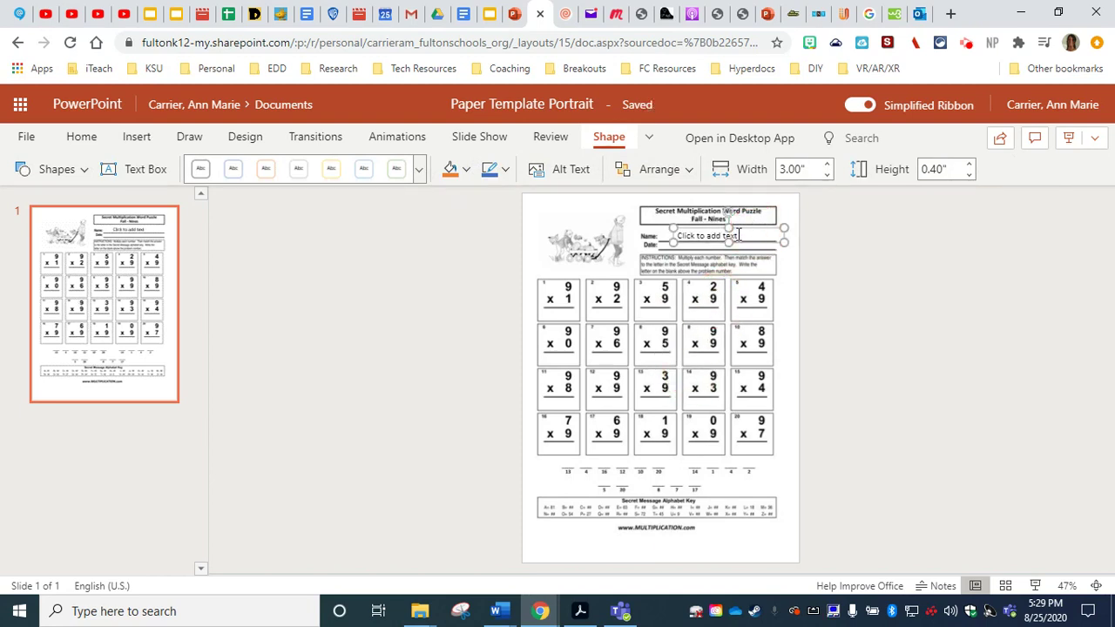
{"action": "left_click", "coordinate": [739, 234]}
{"action": "left_click", "coordinate": [739, 235]}
{"action": "left_click", "coordinate": [670, 228]}
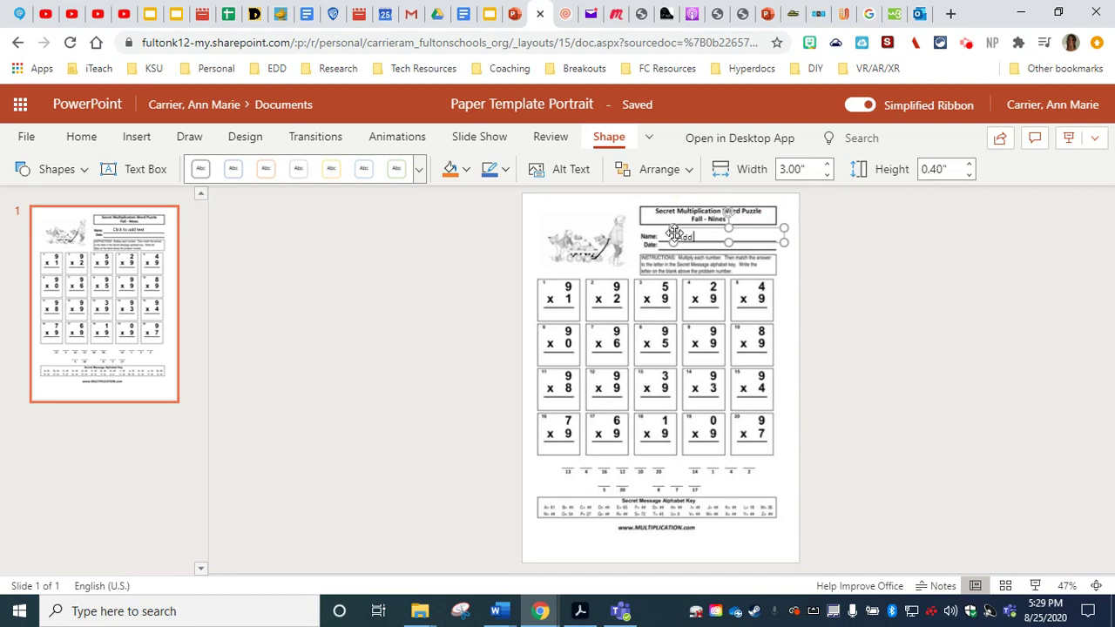
{"action": "type", "text": "Add Name Here"}
{"action": "left_click", "coordinate": [791, 213]}
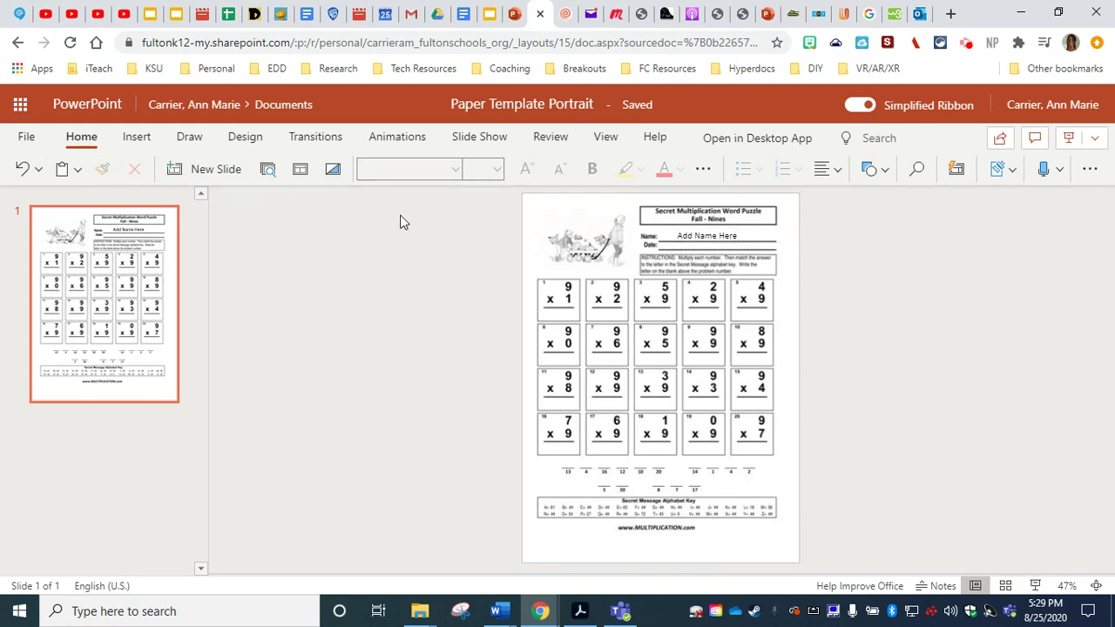
Step: Write a red ink answer under the first problem, 9 x 1, using the red pen
{"action": "left_click", "coordinate": [186, 140]}
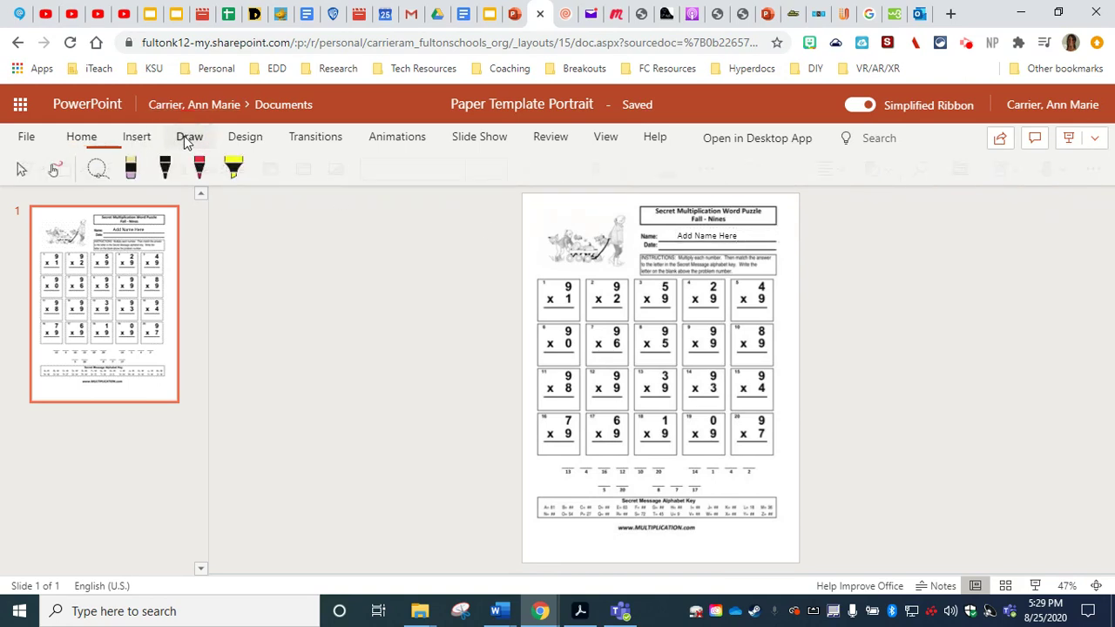
{"action": "left_click", "coordinate": [199, 166]}
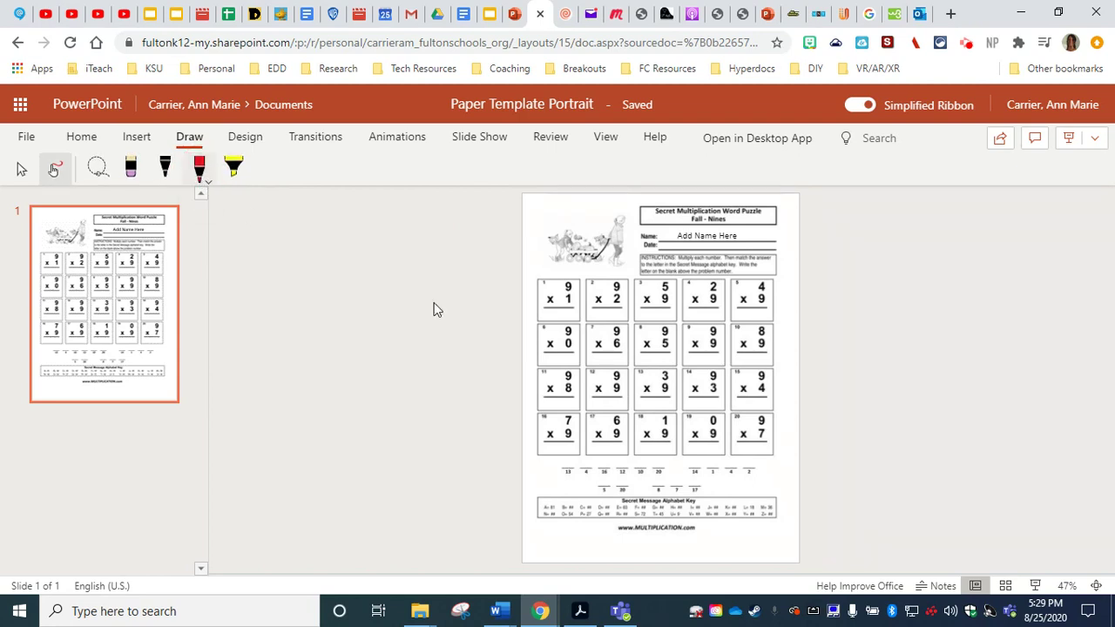
{"action": "mouse_move", "coordinate": [571, 314]}
{"action": "left_mouse_down"}
{"action": "mouse_move", "coordinate": [559, 316]}
{"action": "mouse_move", "coordinate": [611, 316]}
{"action": "mouse_move", "coordinate": [618, 327]}
{"action": "mouse_move", "coordinate": [615, 313]}
{"action": "left_mouse_up"}
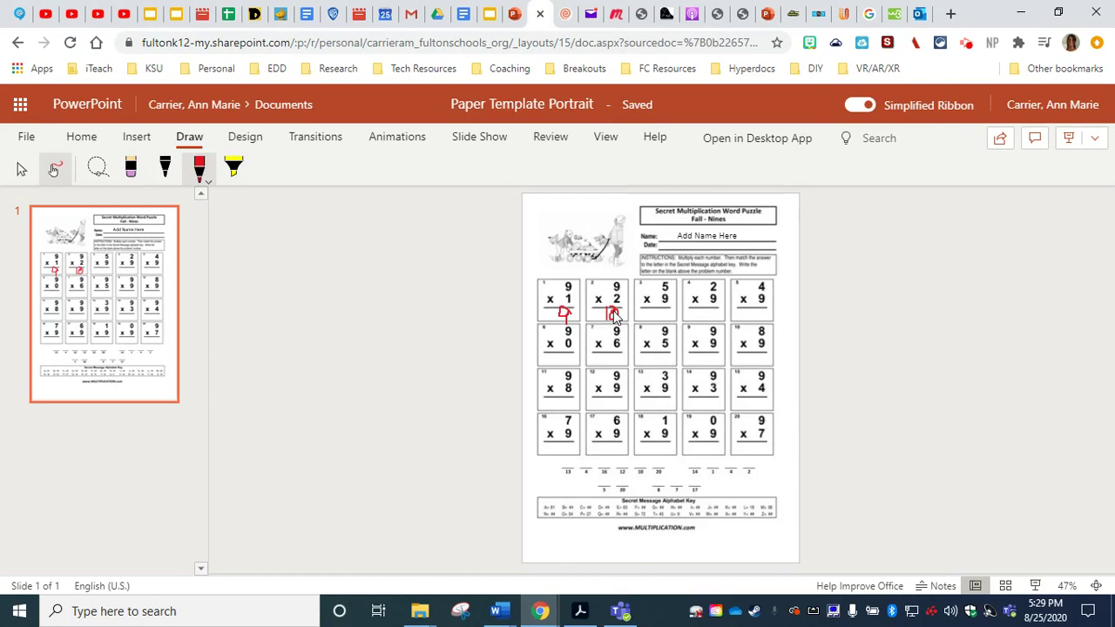
Step: In Teams, dismiss Add resources and assign Math Multiplication Practice, due September 4, 2020
{"action": "left_click", "coordinate": [620, 613]}
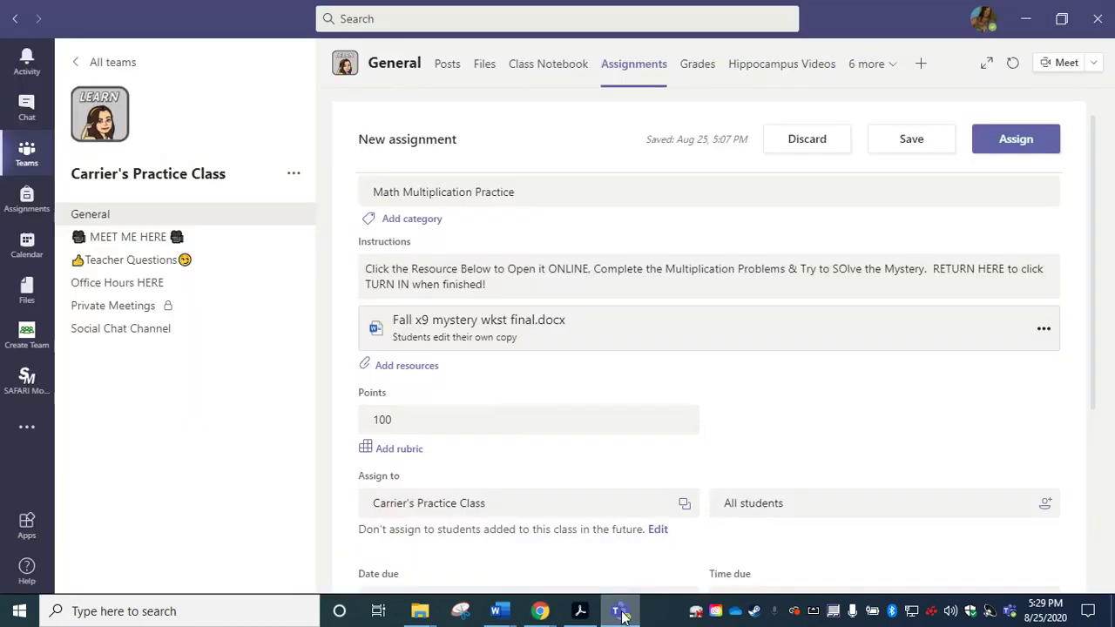
{"action": "left_click", "coordinate": [424, 375]}
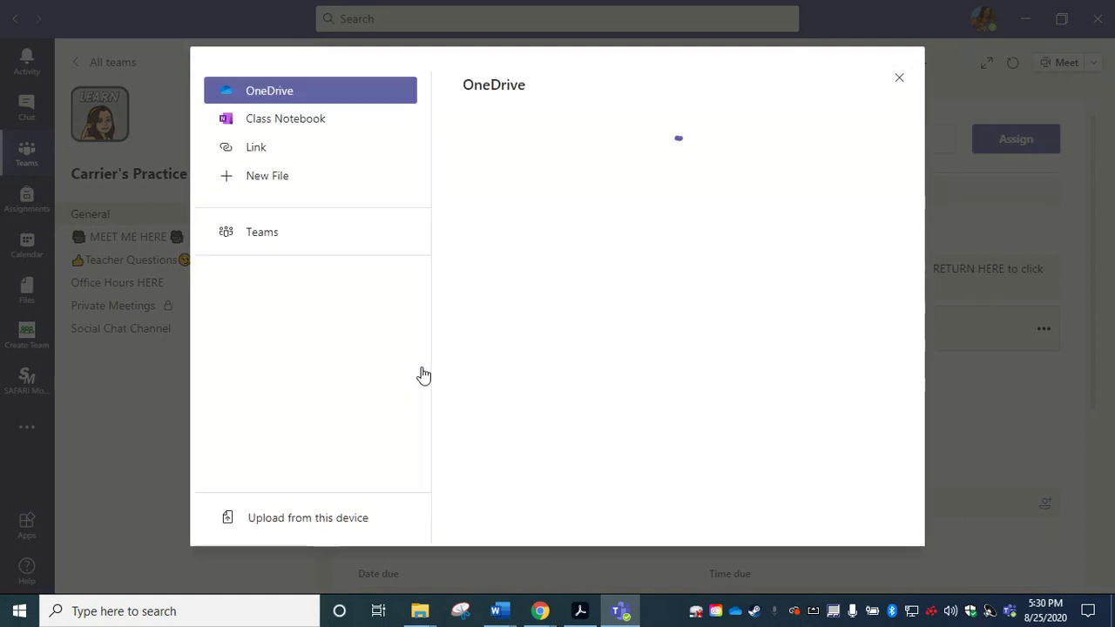
{"action": "left_click", "coordinate": [324, 521]}
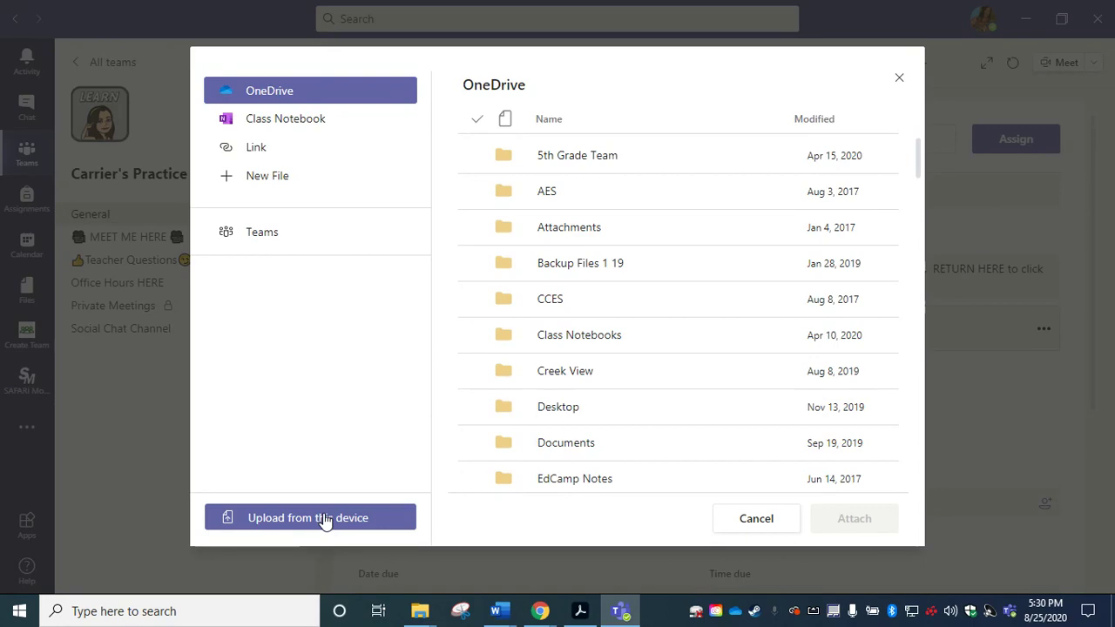
{"action": "left_click", "coordinate": [899, 79]}
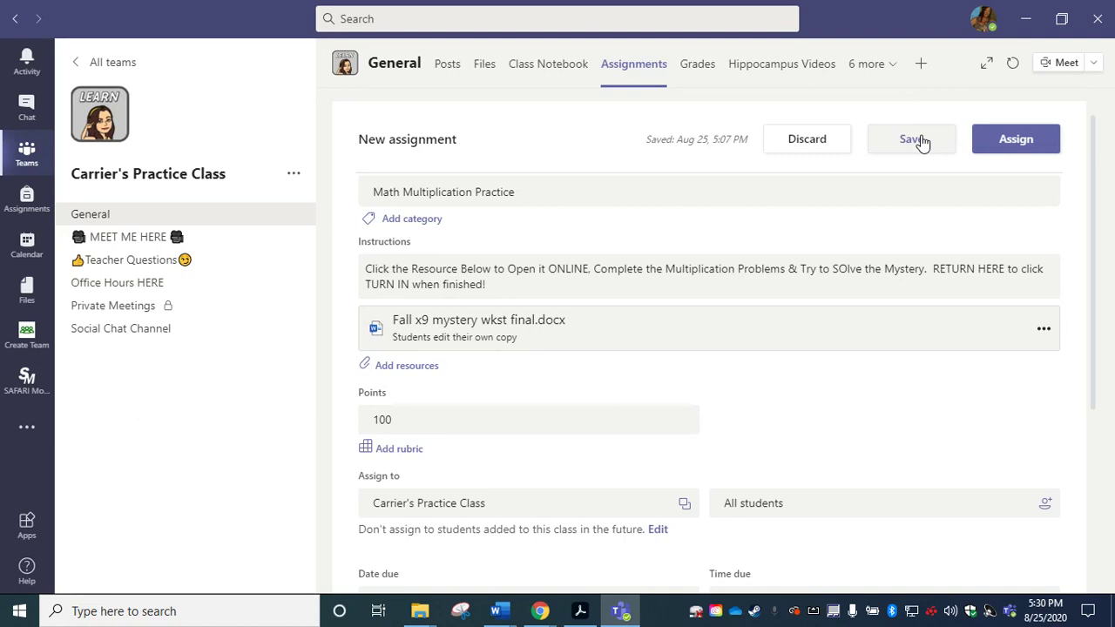
{"action": "left_click", "coordinate": [1026, 142]}
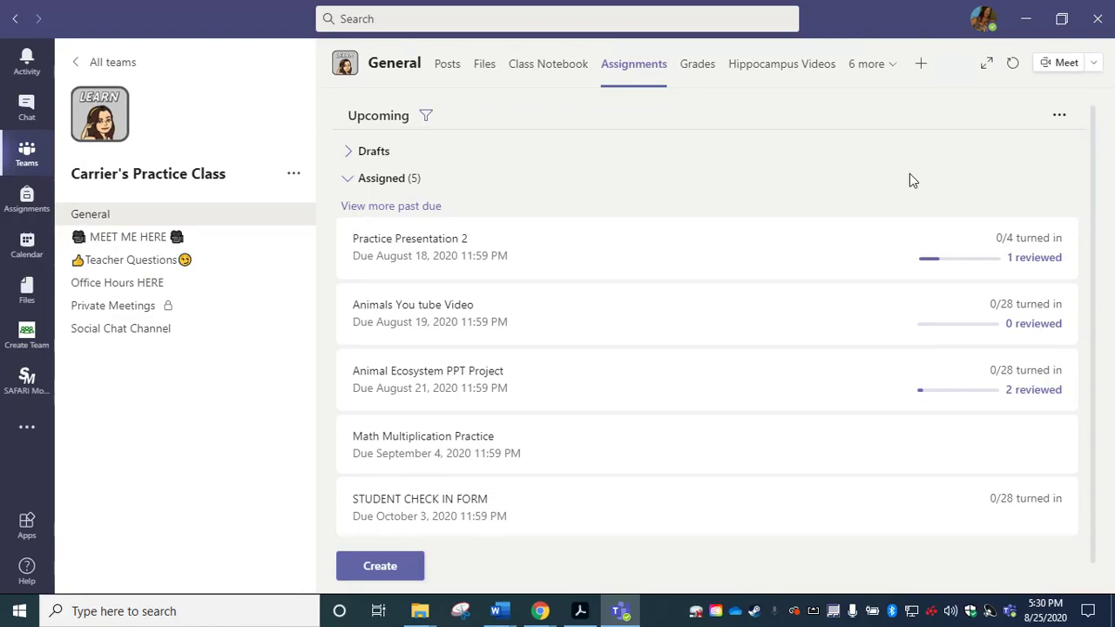